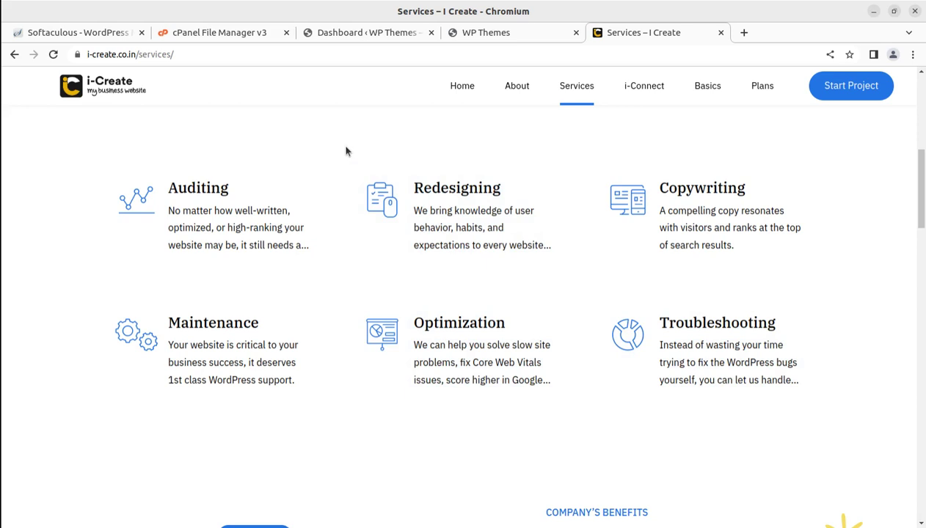
Look over the WP Themes site and the i-Create home page with its flexibility and features section
left_click(470, 35)
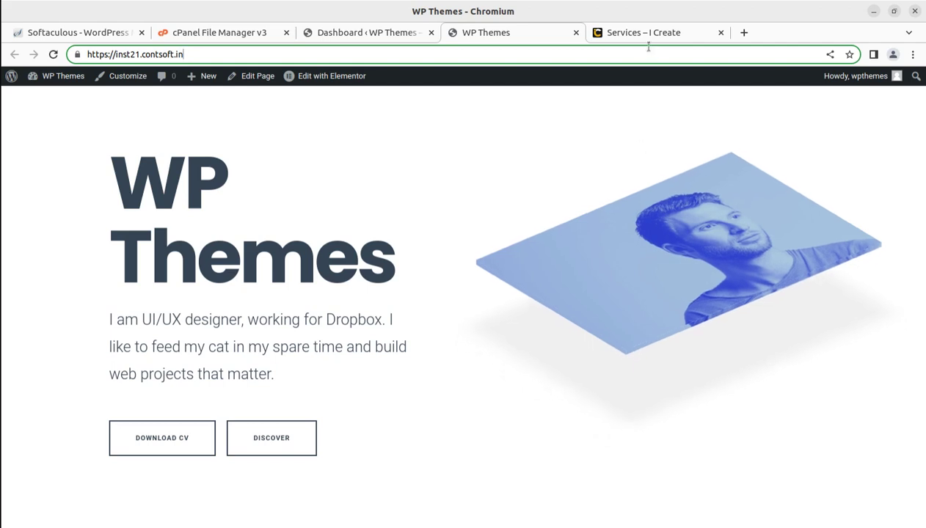
left_click(631, 32)
left_click(108, 90)
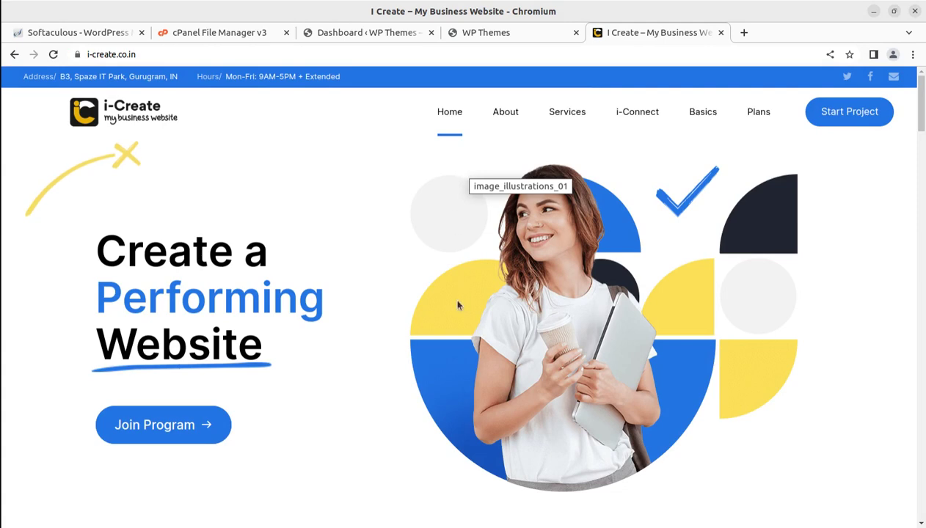
scroll(337, 328, "down", 5)
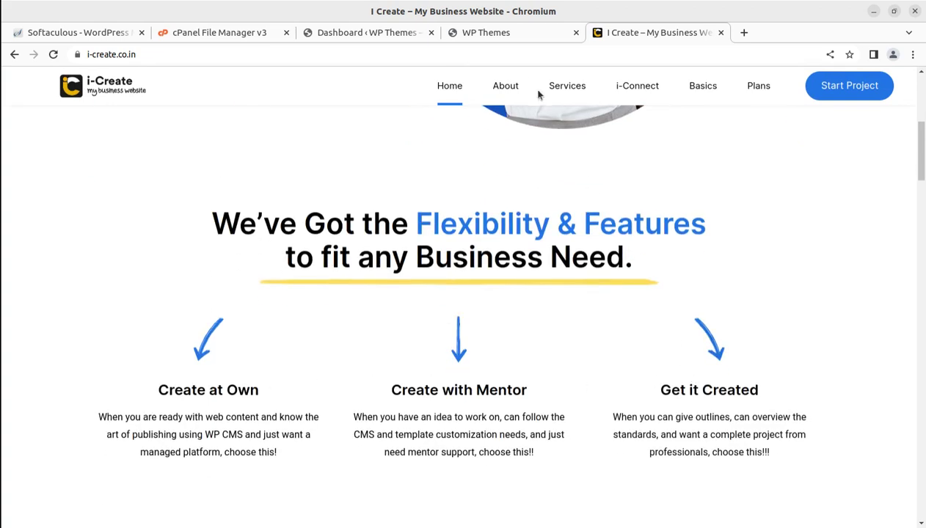
left_click(479, 33)
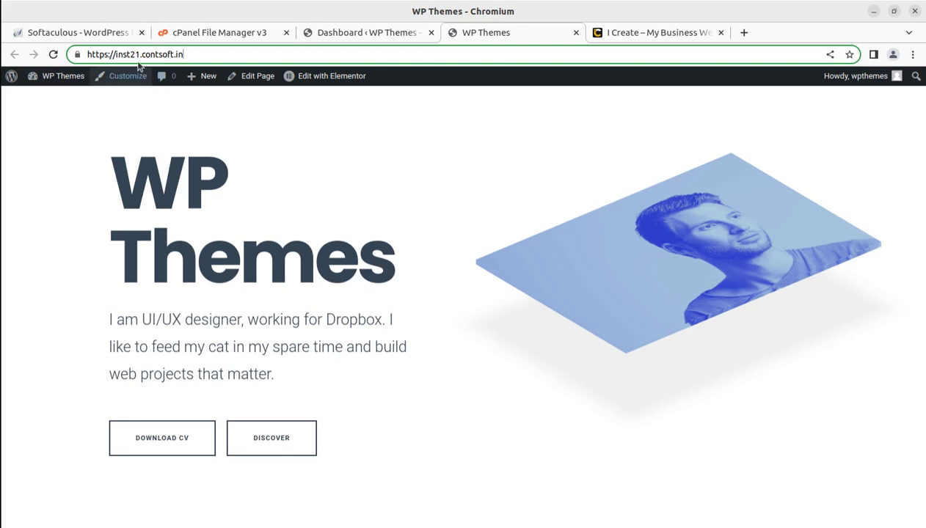
Go from Softaculous to the cPanel main page and check the inst21.contsoft.in files in File Manager
left_click(88, 33)
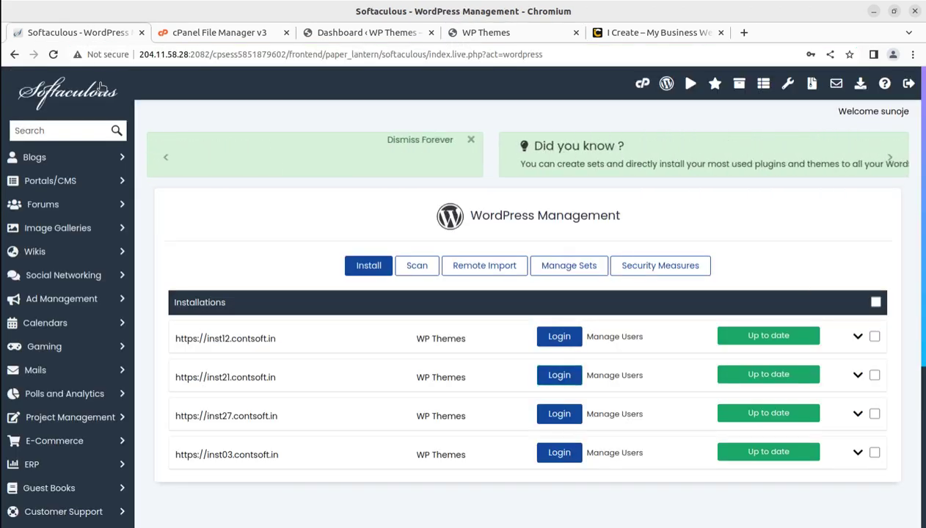
left_click(642, 83)
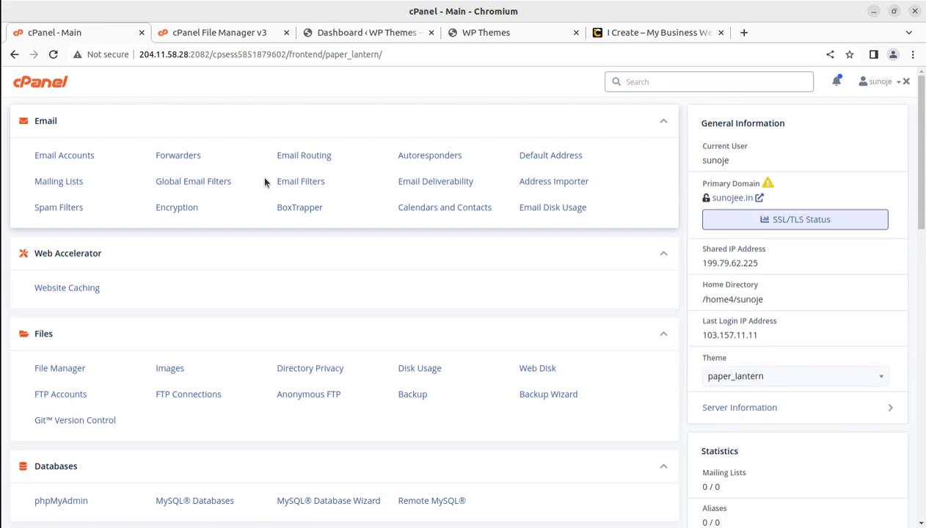
left_click(211, 35)
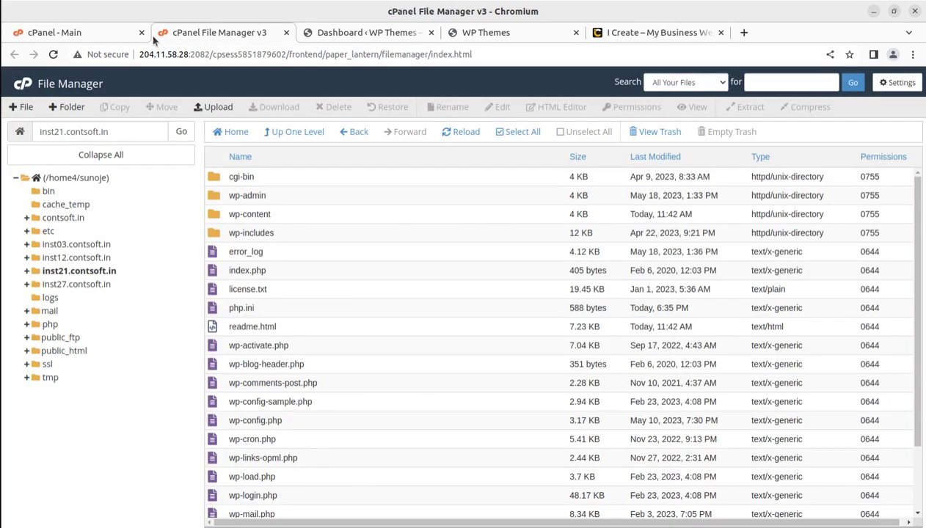
left_click(97, 34)
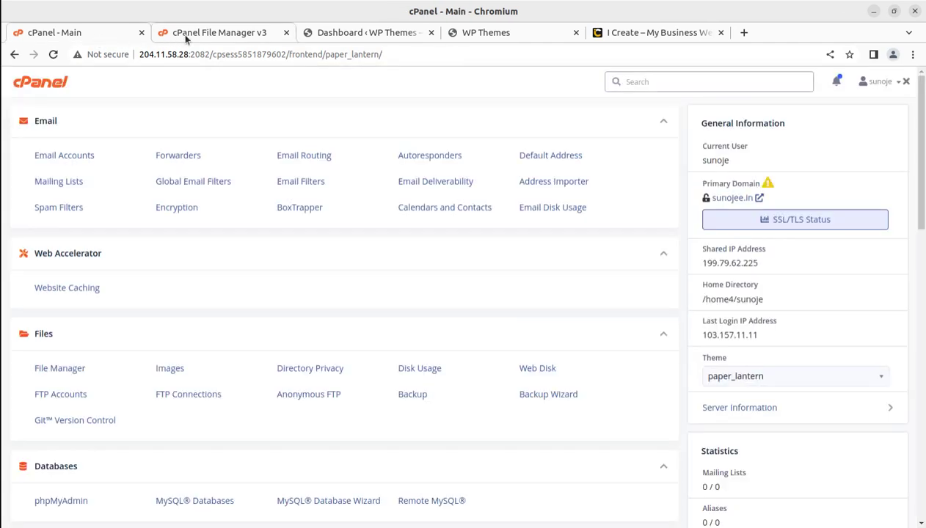
mouse_move(186, 40)
Switch to LibreOffice Writer and highlight the opening of the note about server administrators disabling phpinfo()
left_click(478, 33)
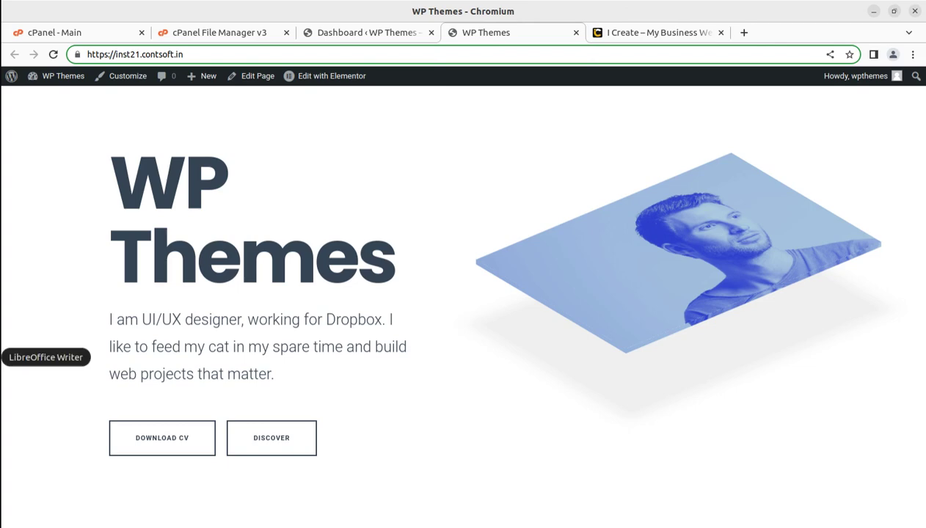
left_click(1, 358)
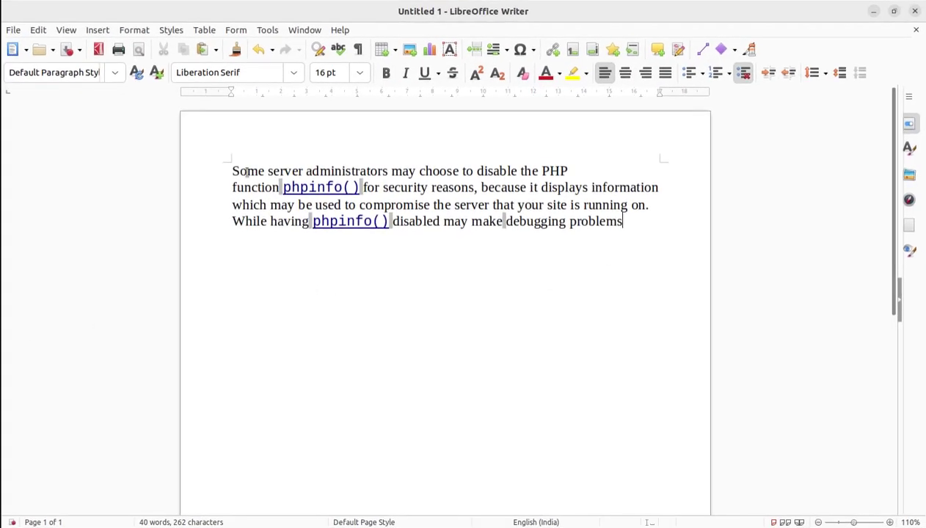
left_click_drag(224, 171, 390, 171)
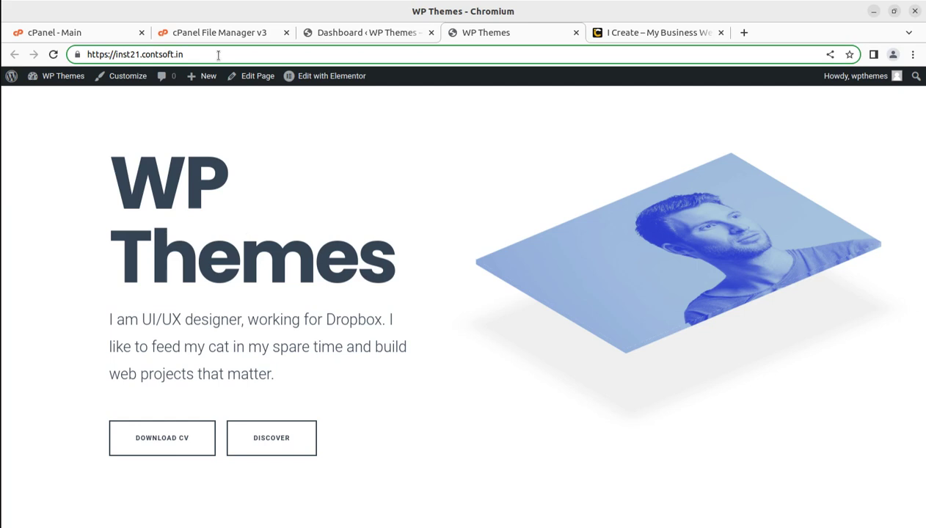
type("/")
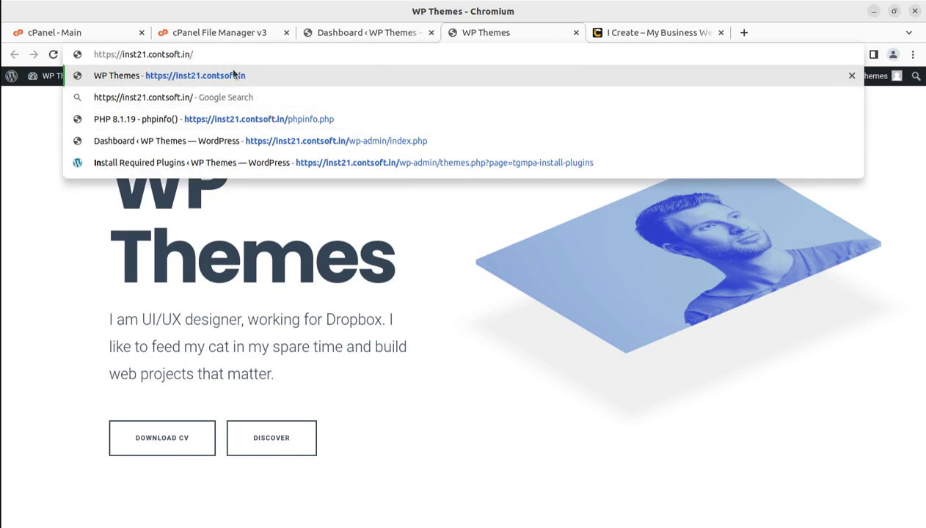
type("info.php")
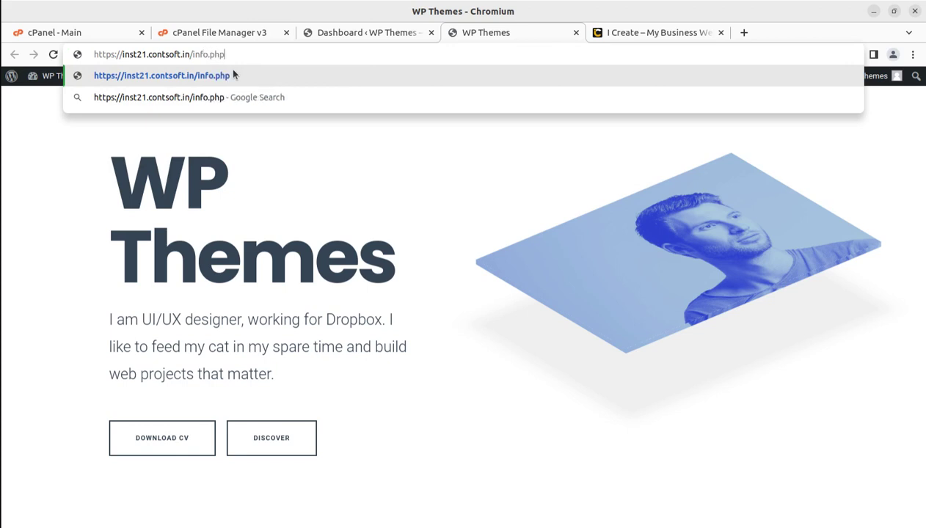
key("Return")
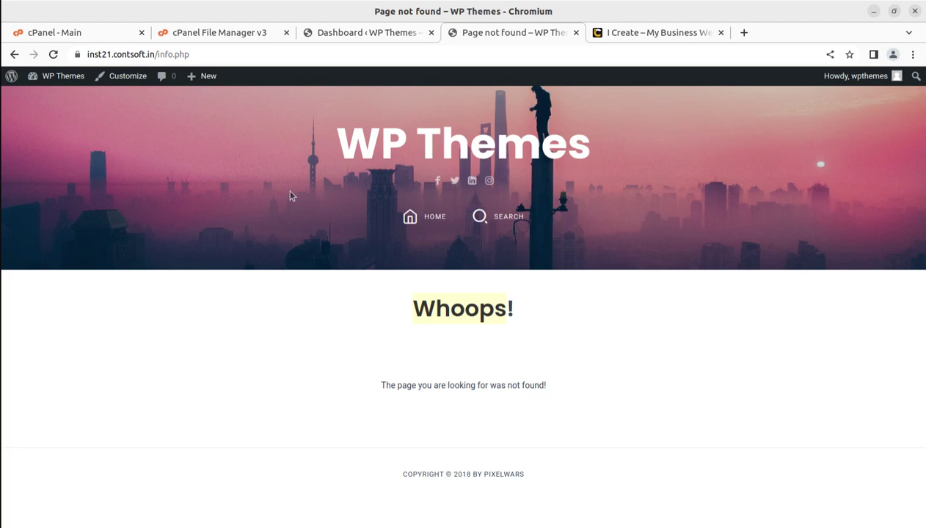
In cPanel File Manager, open the inst21.contsoft.in folder from the home directory, checking the site's address in the WordPress dashboard
left_click(218, 34)
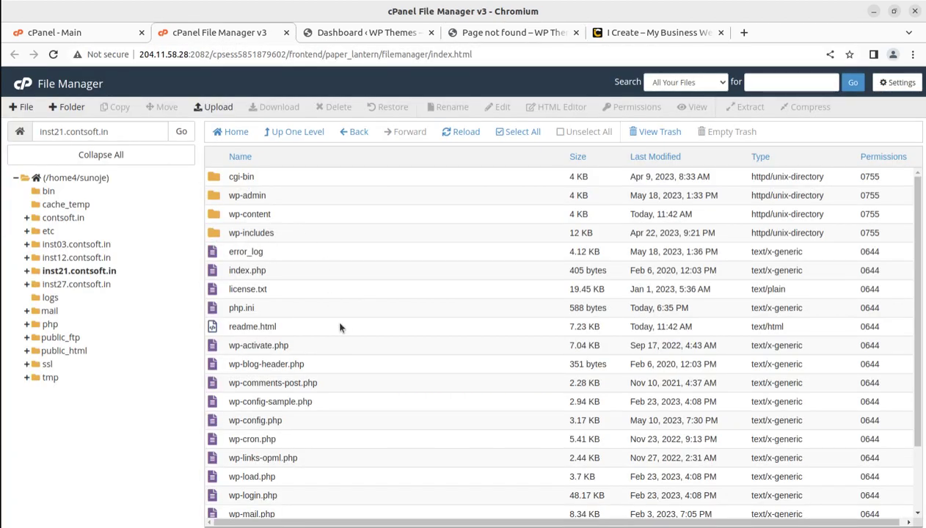
left_click(317, 316)
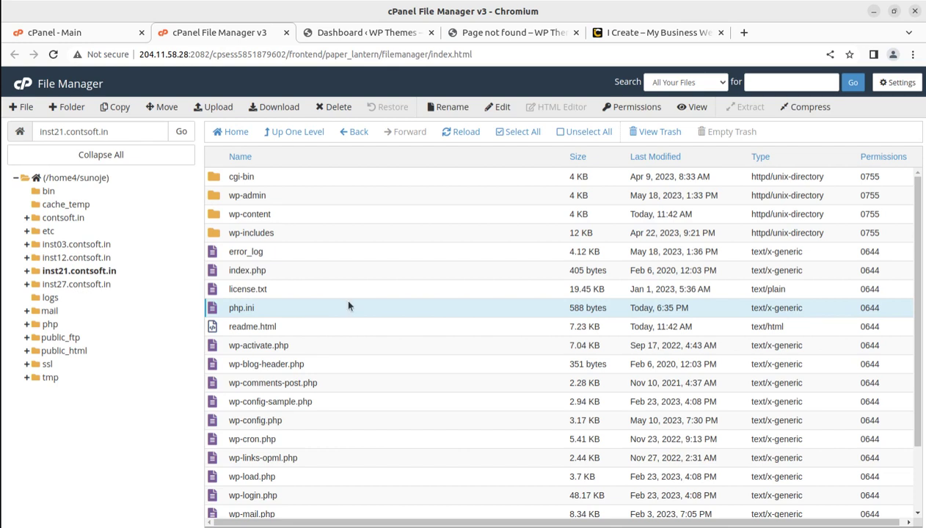
left_click(277, 133)
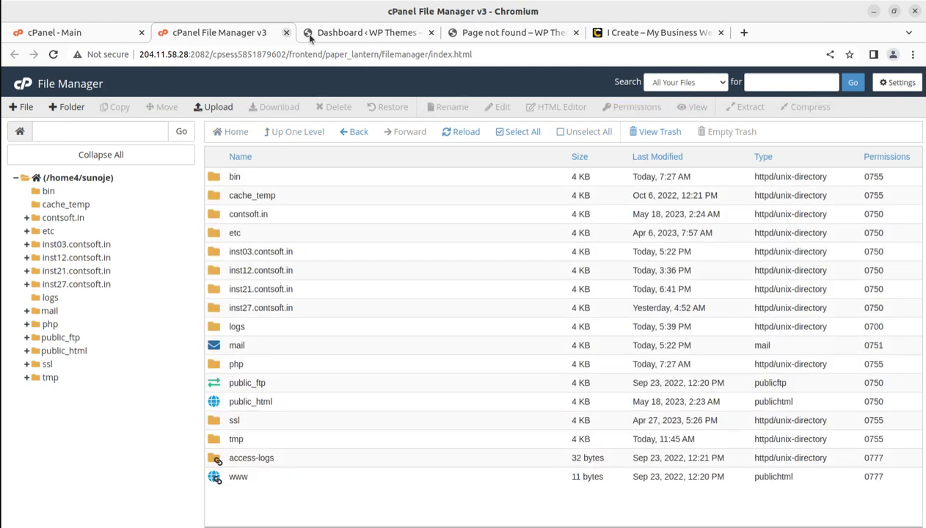
left_click(330, 33)
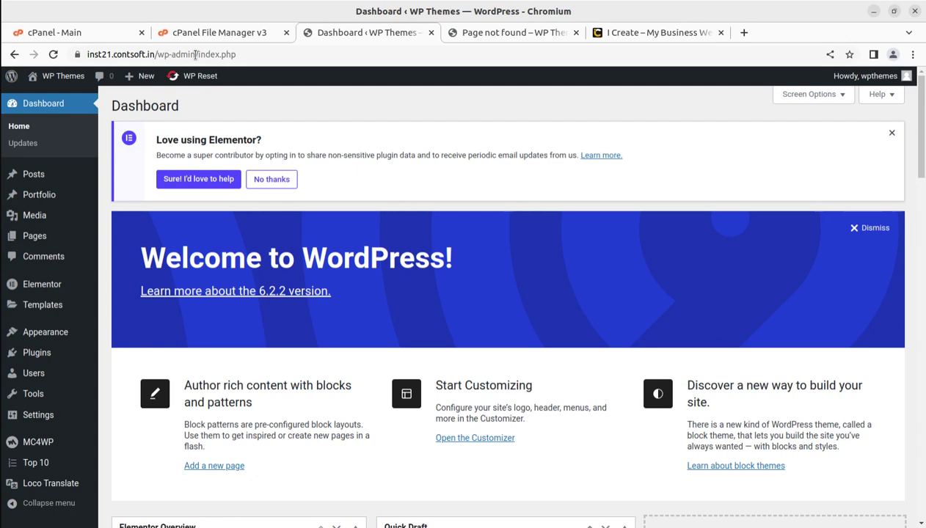
left_click(248, 34)
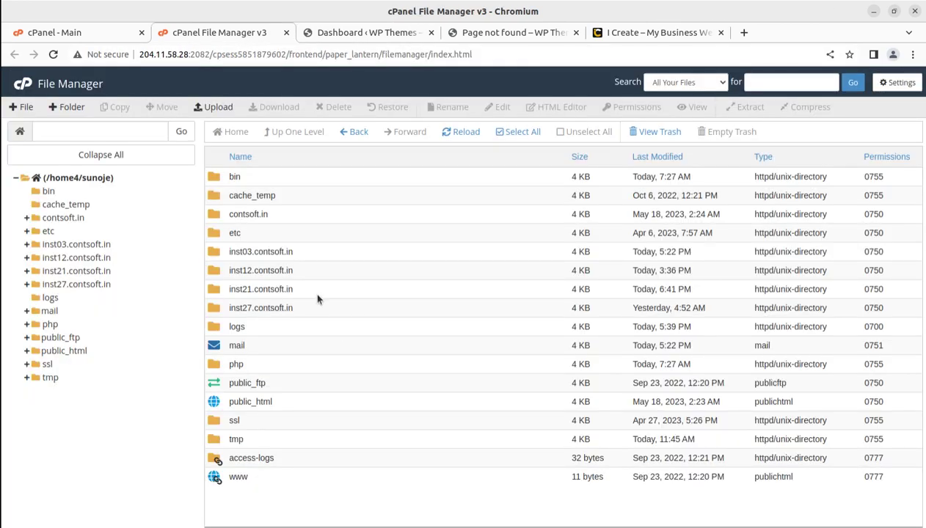
double_click(317, 296)
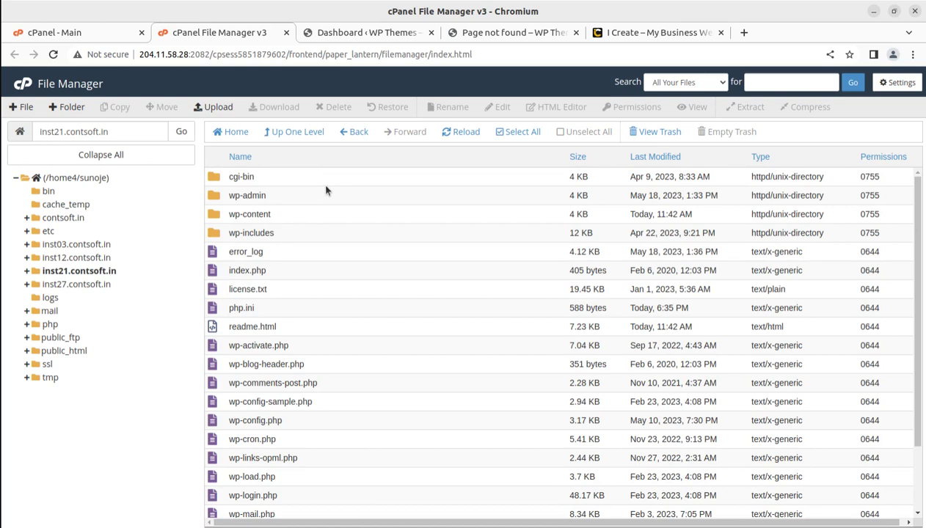
View the contents of php.ini and highlight its directives from display_errors to zlib.output_compression
left_click(273, 311)
right_click(301, 311)
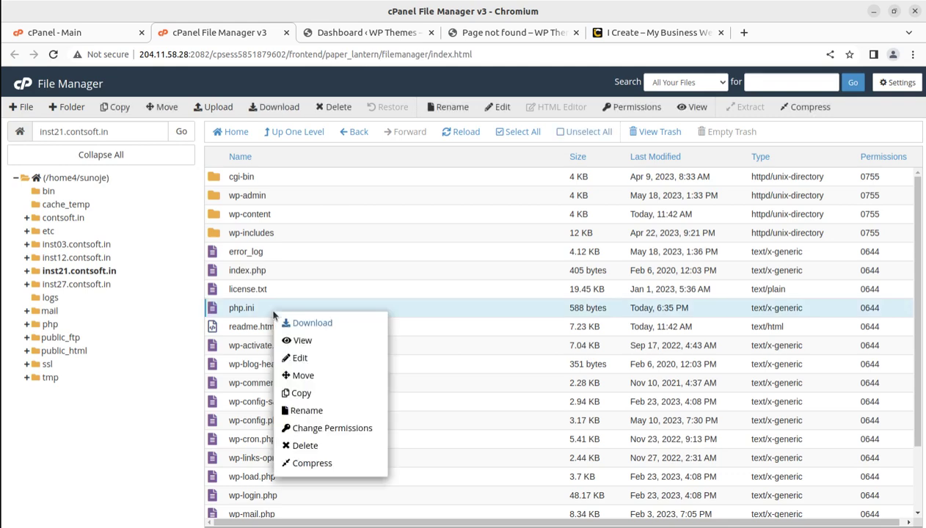
left_click(330, 338)
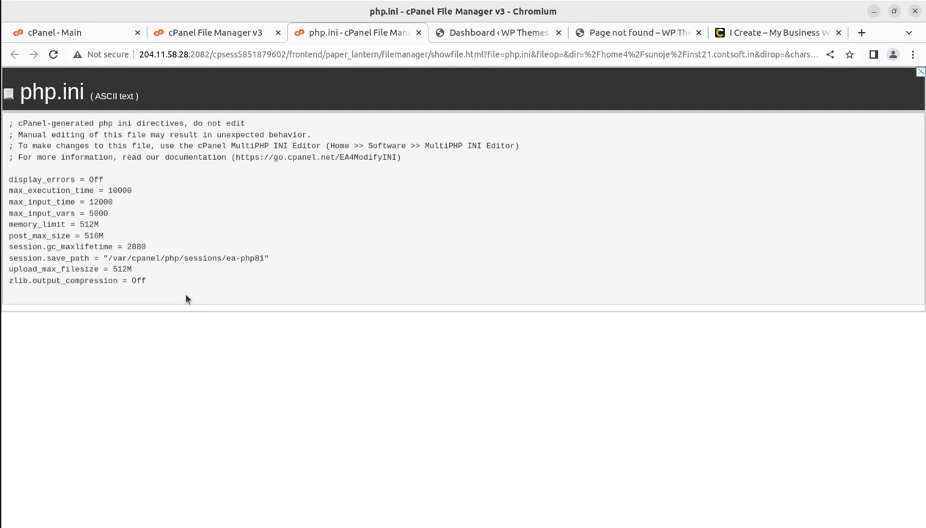
left_click_drag(175, 289, 11, 189)
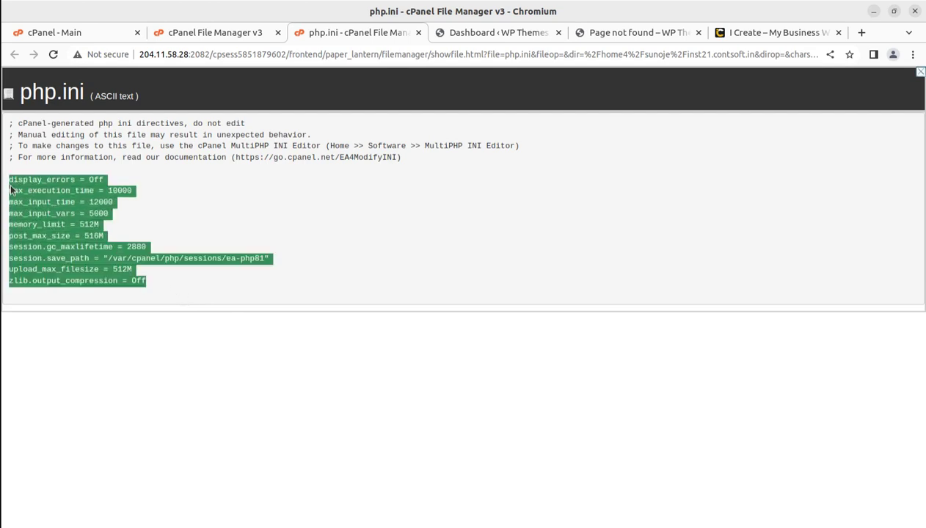
left_click(305, 233)
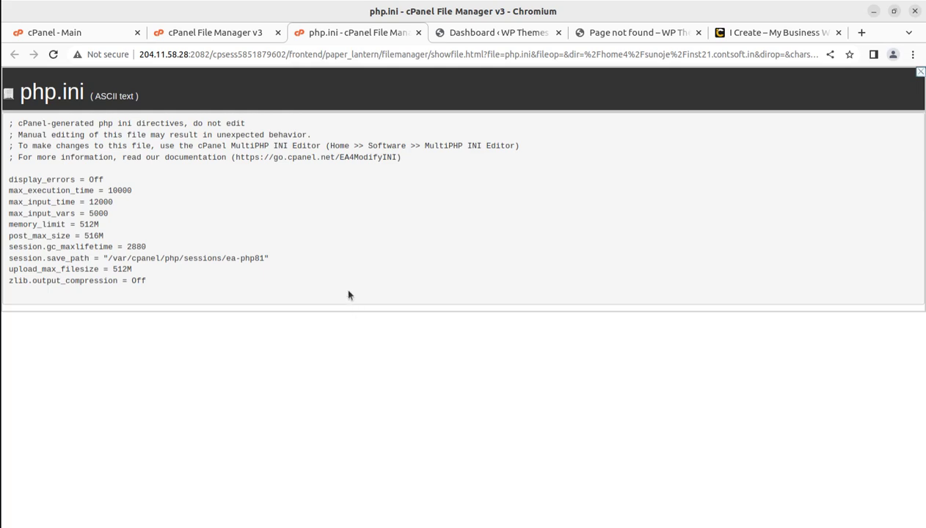
Switch to LibreOffice Writer and highlight the disable_functions = phpinfo line and its replacement in the php.ini note
left_click(2, 352)
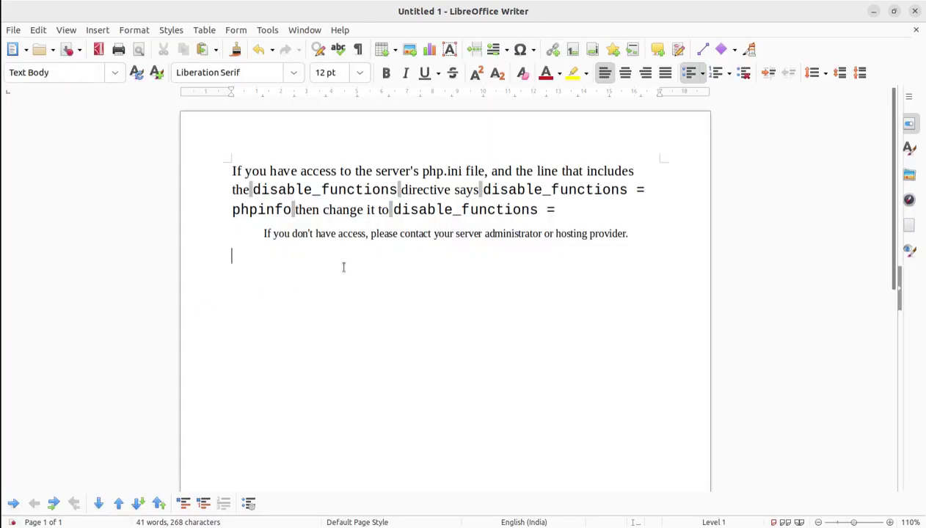
left_click_drag(253, 189, 261, 190)
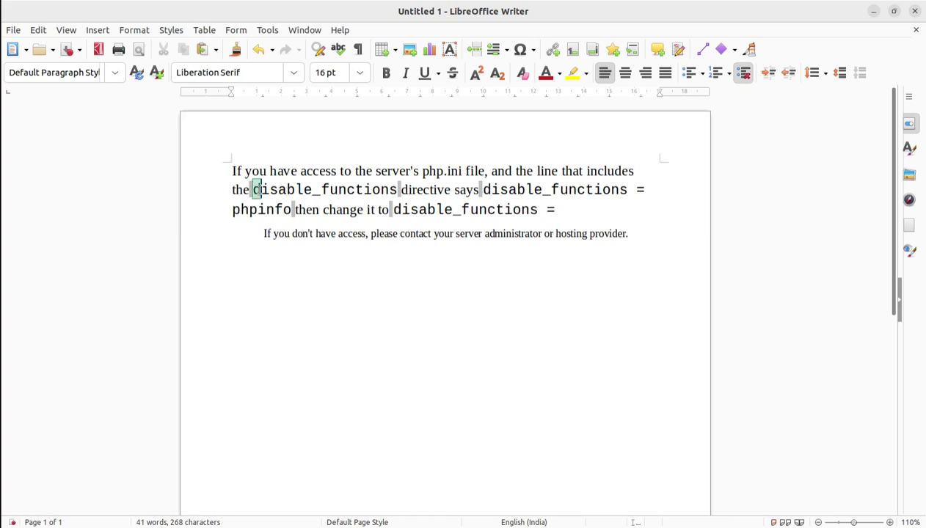
left_click_drag(482, 189, 292, 209)
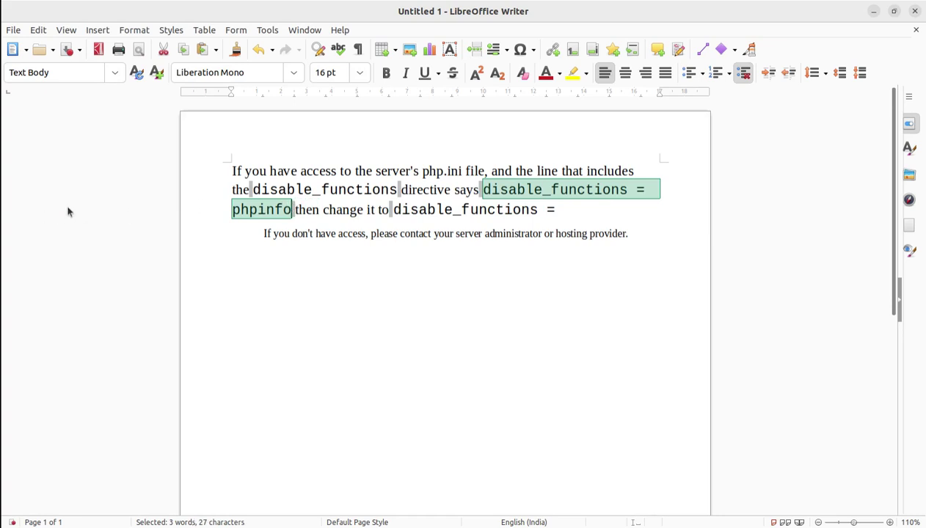
left_click(223, 253)
left_click_drag(293, 210, 229, 209)
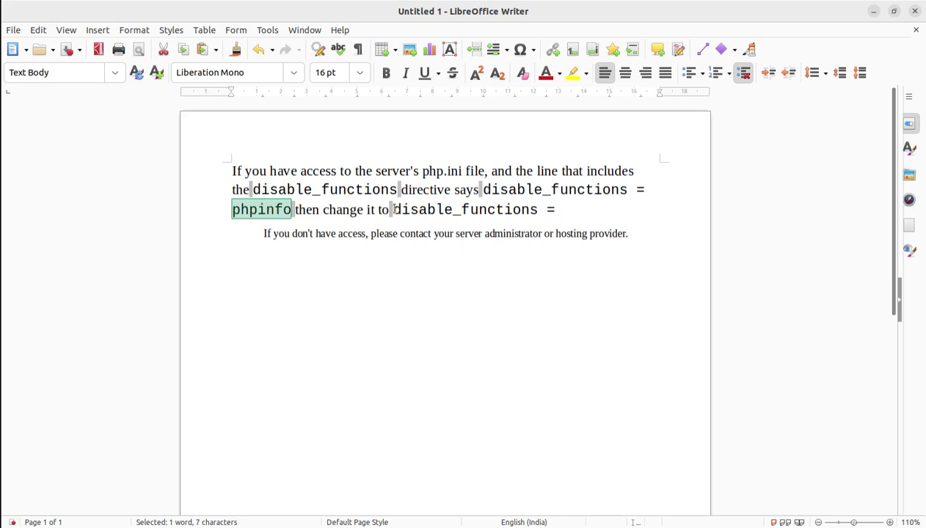
left_click_drag(391, 210, 556, 211)
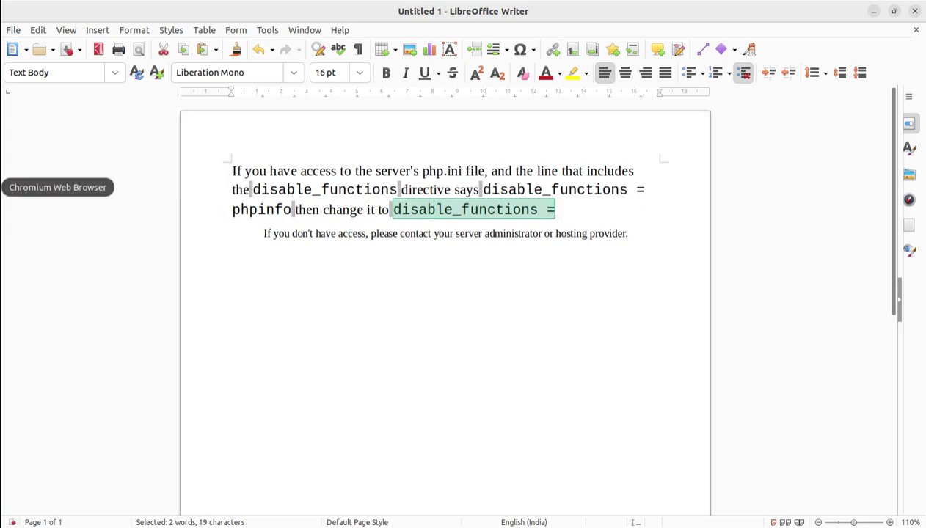
Switch to cPanel File Manager in Chromium and create a file named phpinfo.php in the inst21.contsoft.in folder
left_click(18, 185)
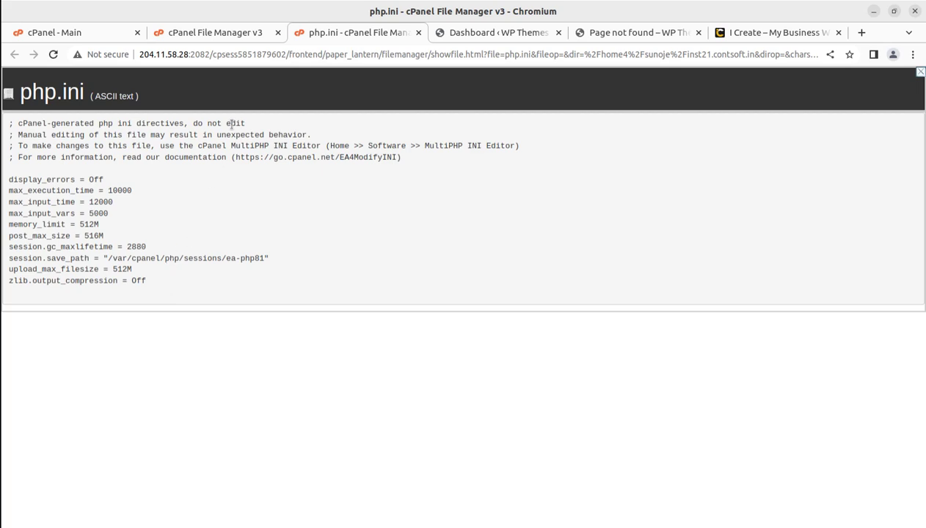
left_click(228, 34)
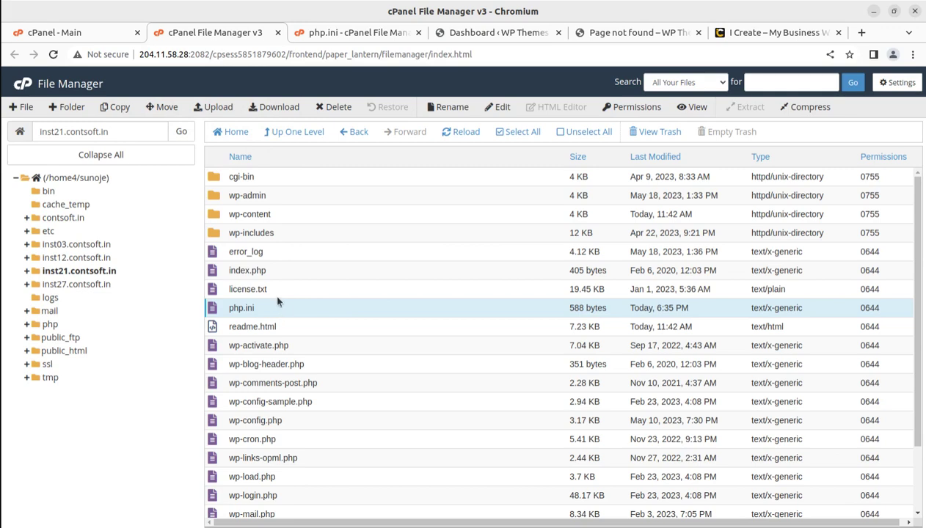
left_click(21, 107)
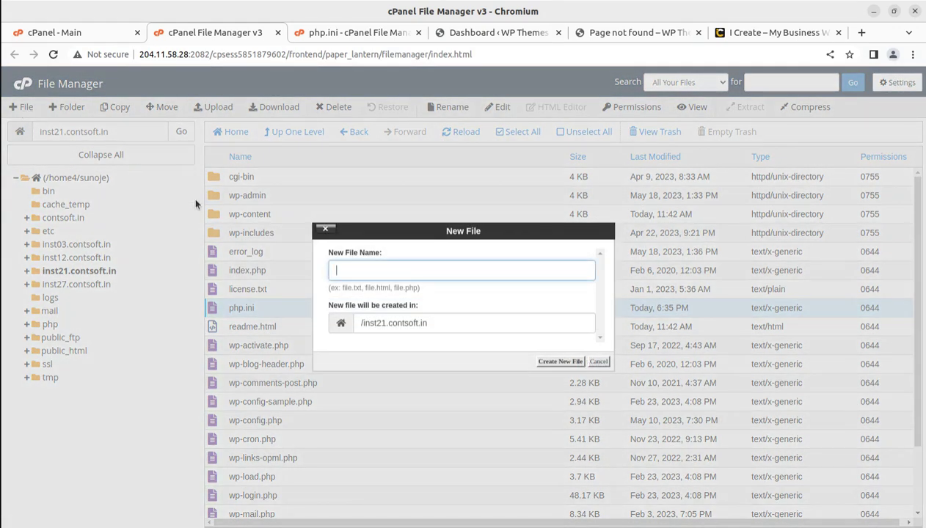
type("ph")
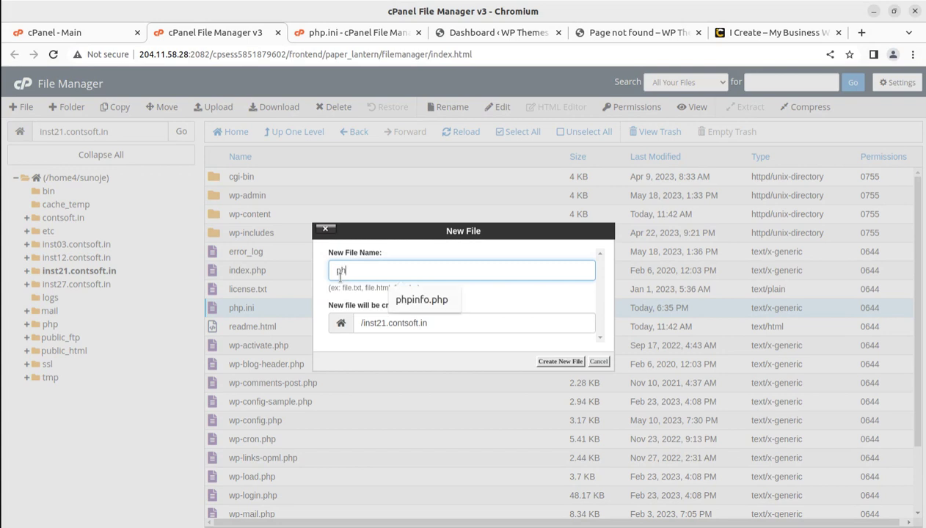
type("p")
left_click(426, 299)
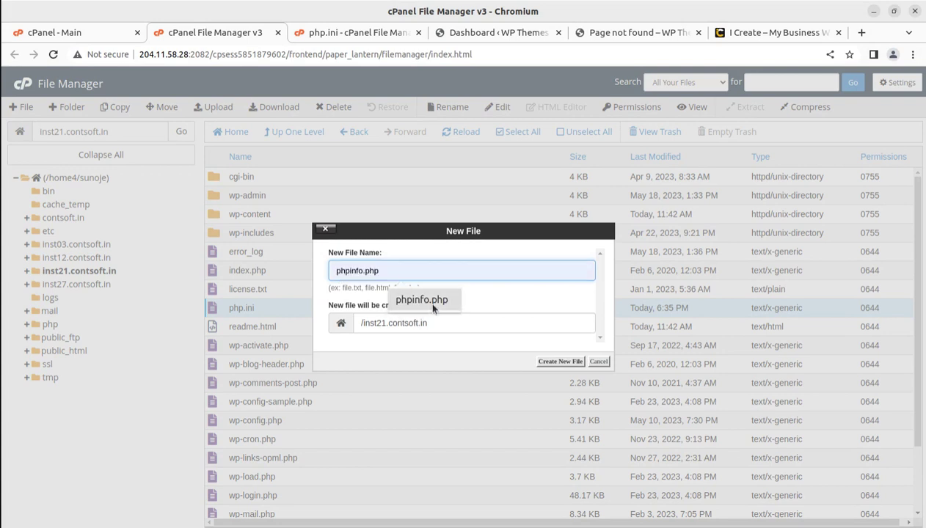
left_click(562, 364)
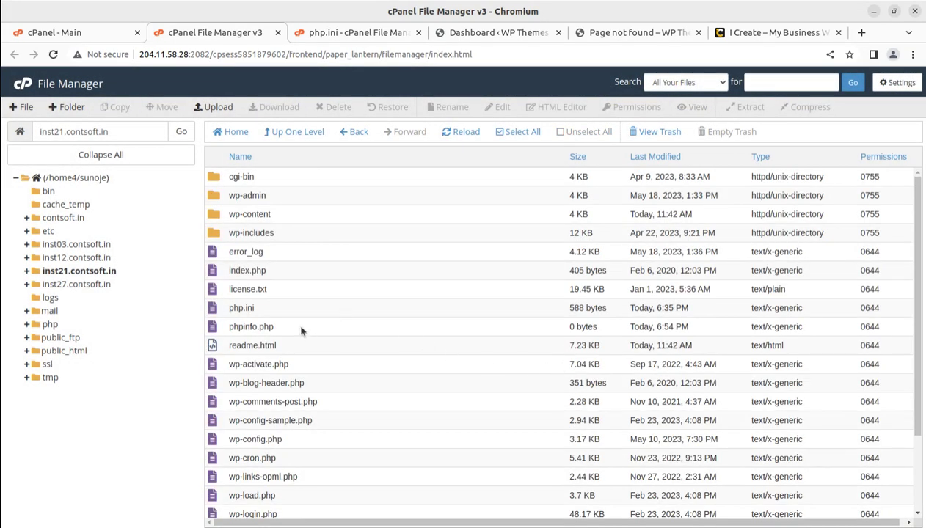
View the contents of phpinfo.php in the inst21.contsoft.in folder, then close the viewer
left_click(295, 331)
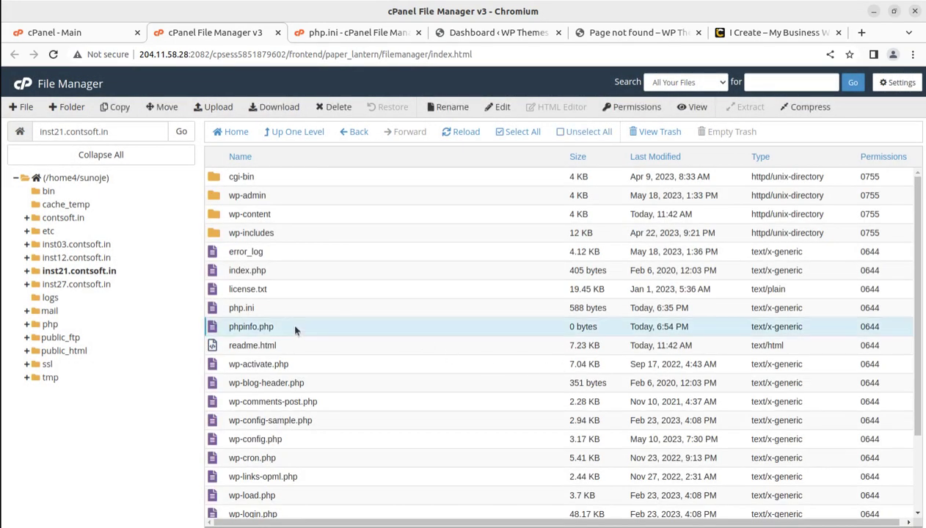
right_click(295, 330)
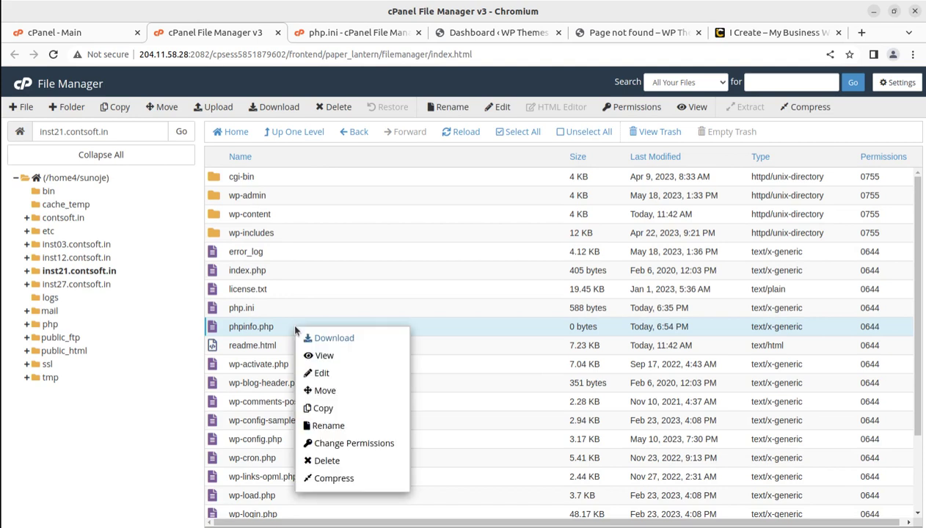
left_click(324, 356)
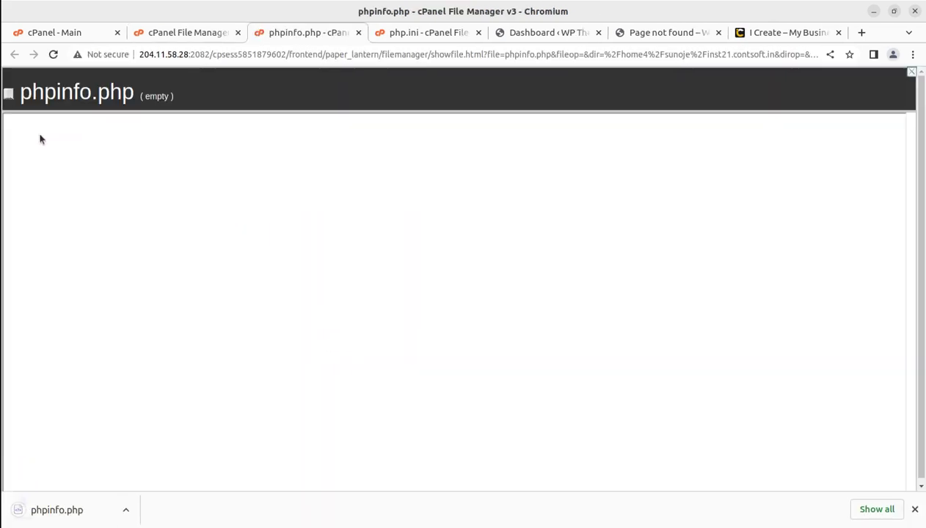
left_click(358, 32)
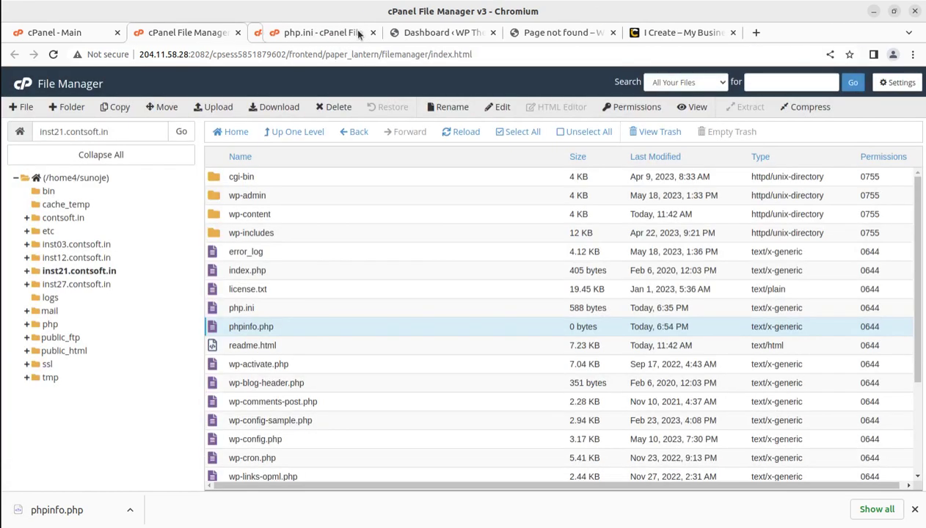
Open phpinfo.php from the inst21.contsoft.in folder in the file editor, accepting the encoding dialog
right_click(310, 329)
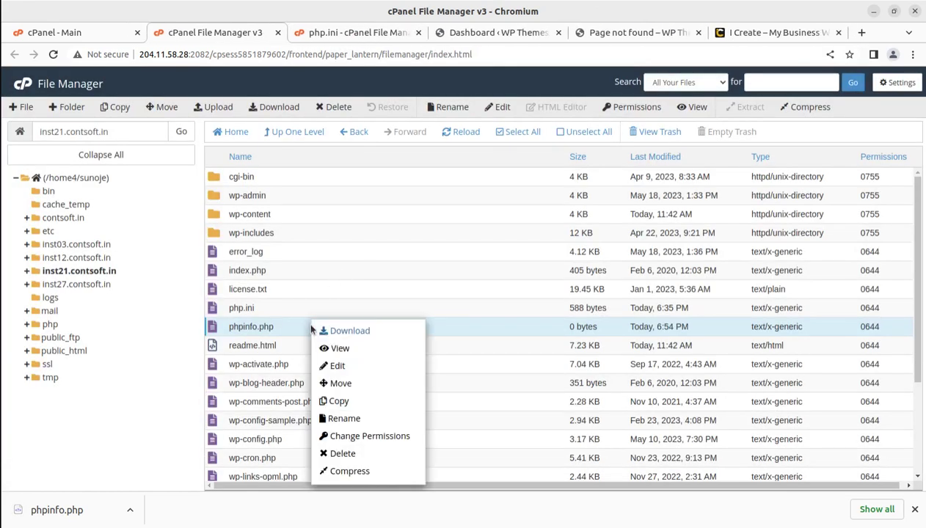
left_click(336, 367)
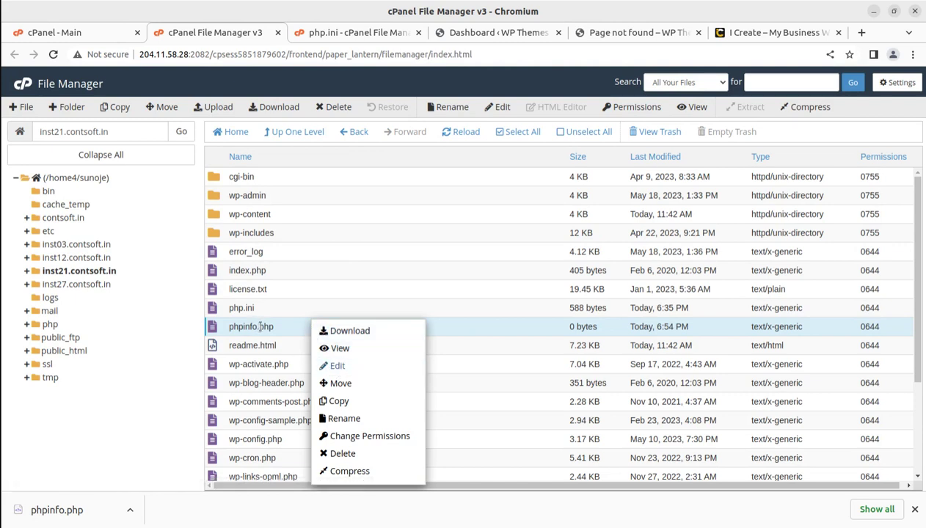
left_click(351, 368)
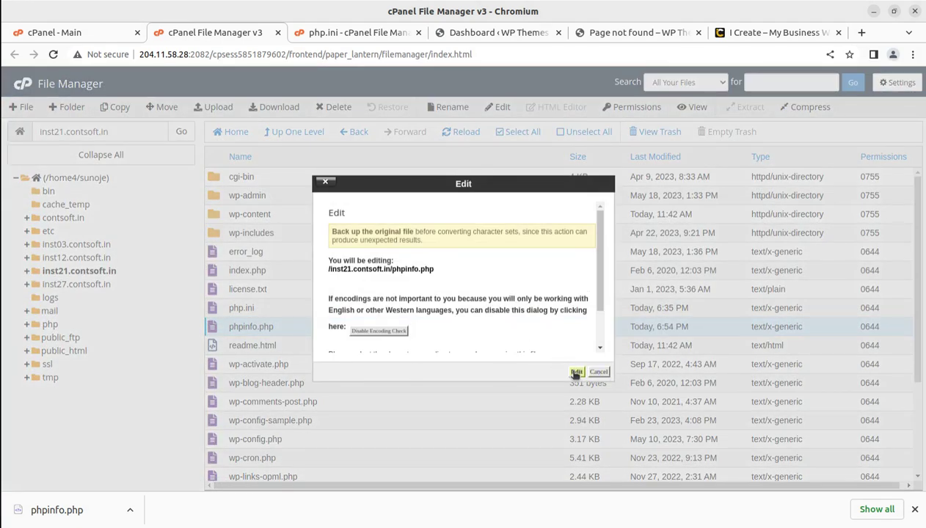
left_click(576, 373)
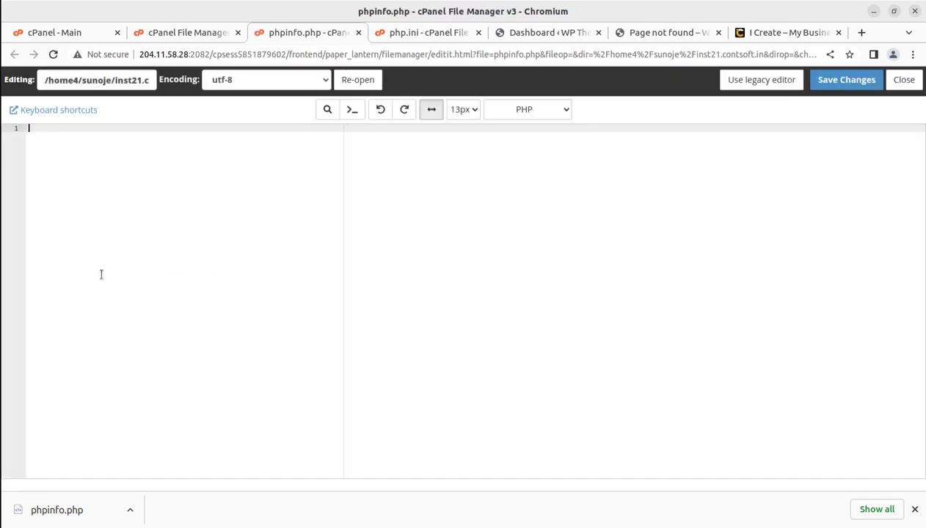
Copy the line <? phpinfo();?> from Untitled Document 1 in the text editor into phpinfo.php in Chromium and save the file
left_click(2, 268)
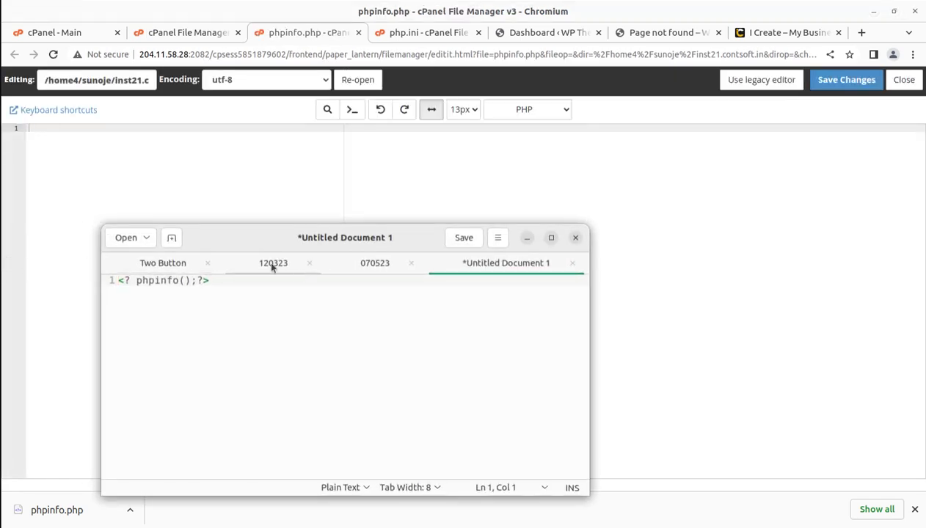
left_click(210, 280)
left_click_drag(210, 280, 111, 280)
key("ctrl+c")
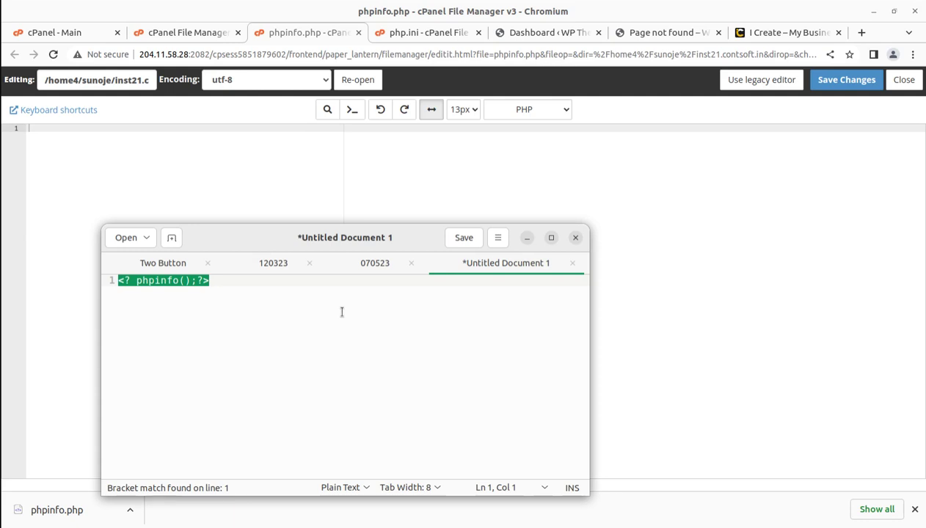
left_click(526, 239)
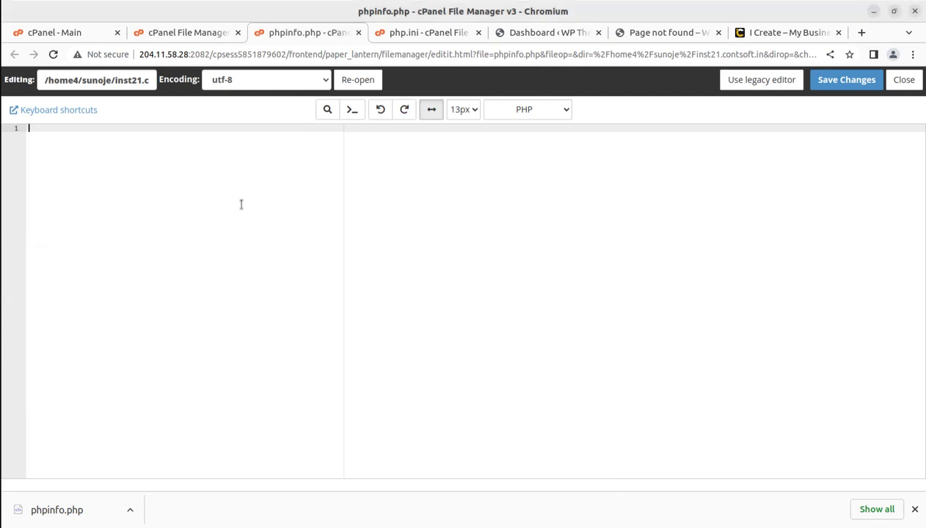
key("ctrl+v")
left_click(843, 79)
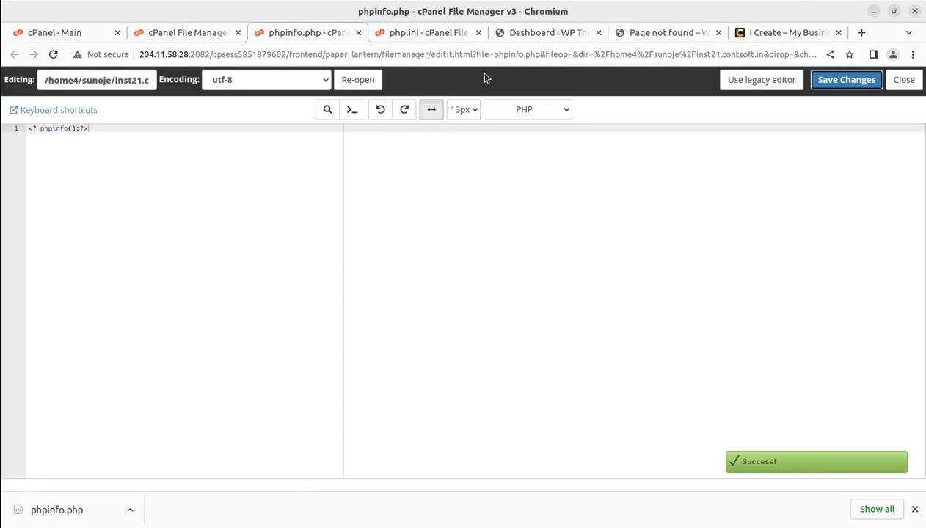
Highlight the file name heading in the open php.ini view and close that view
left_click(411, 33)
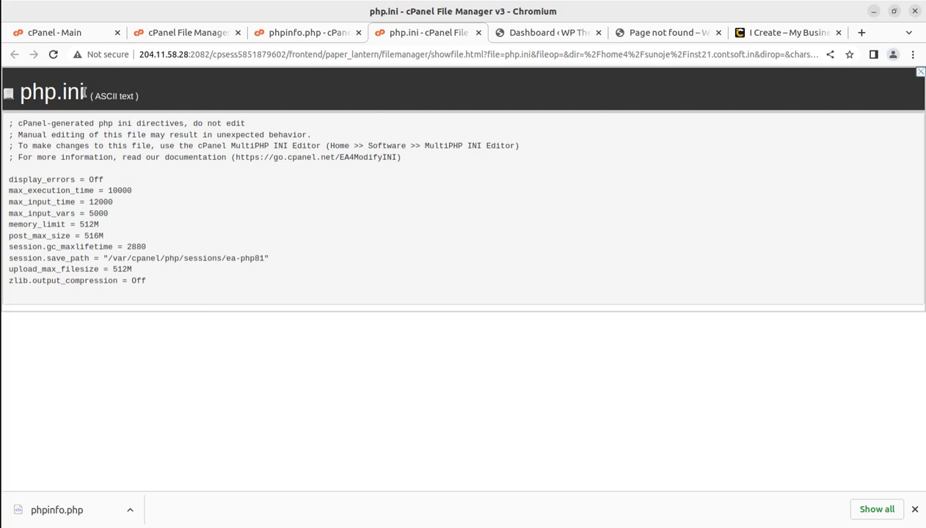
left_click_drag(85, 92, 20, 91)
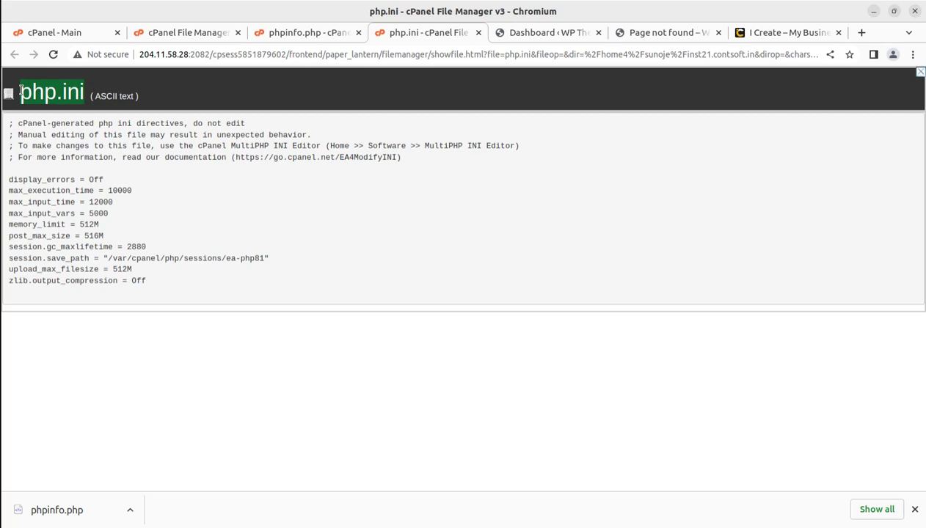
left_click(479, 33)
Highlight the <? phpinfo();?> code in phpinfo.php and close its editor
left_click(312, 34)
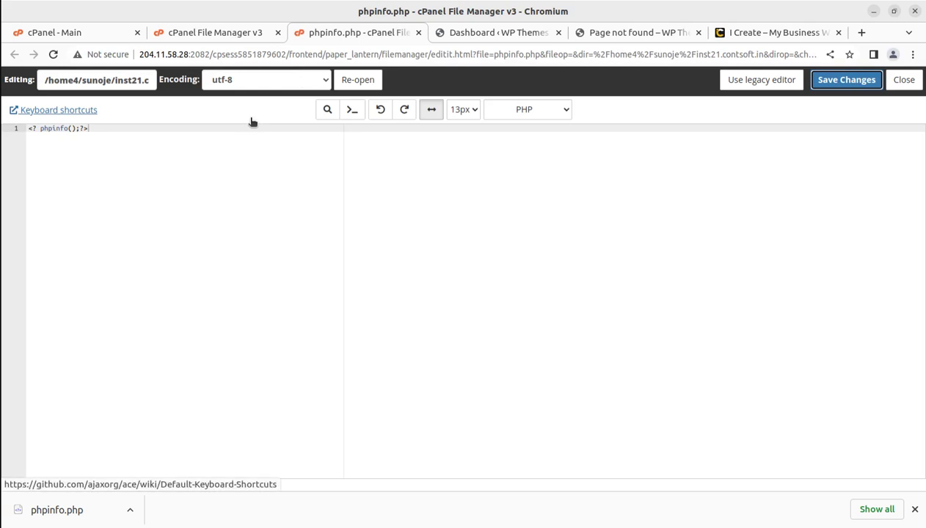
left_click(116, 129)
key("ctrl+a")
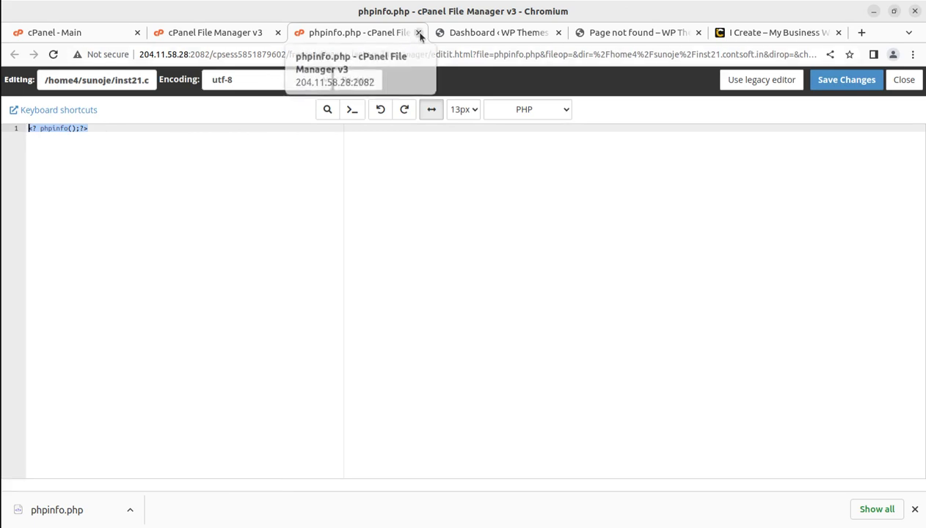
left_click(419, 33)
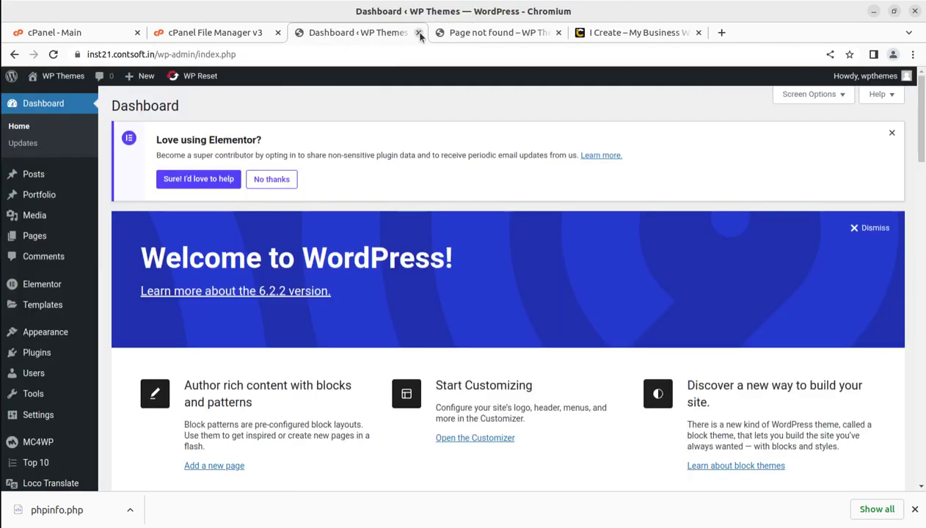
left_click(498, 33)
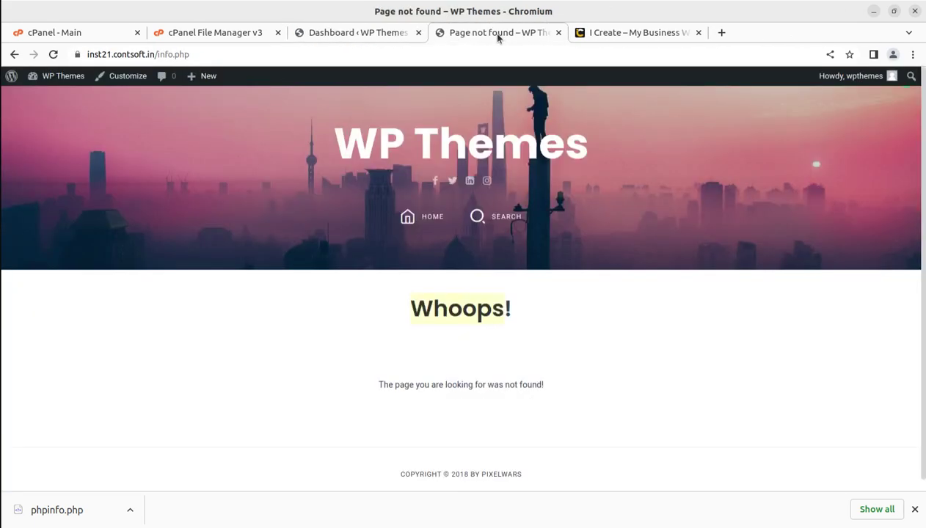
left_click(155, 55)
left_click(159, 55)
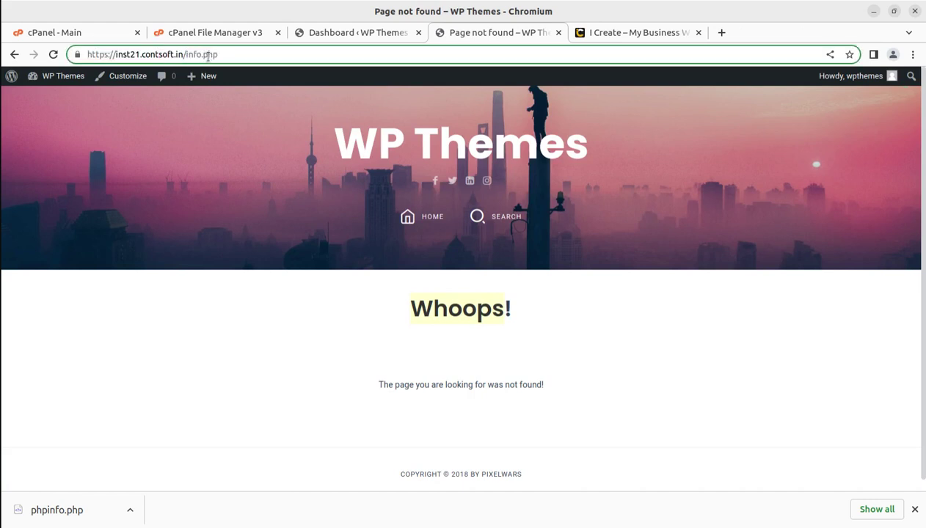
type("p")
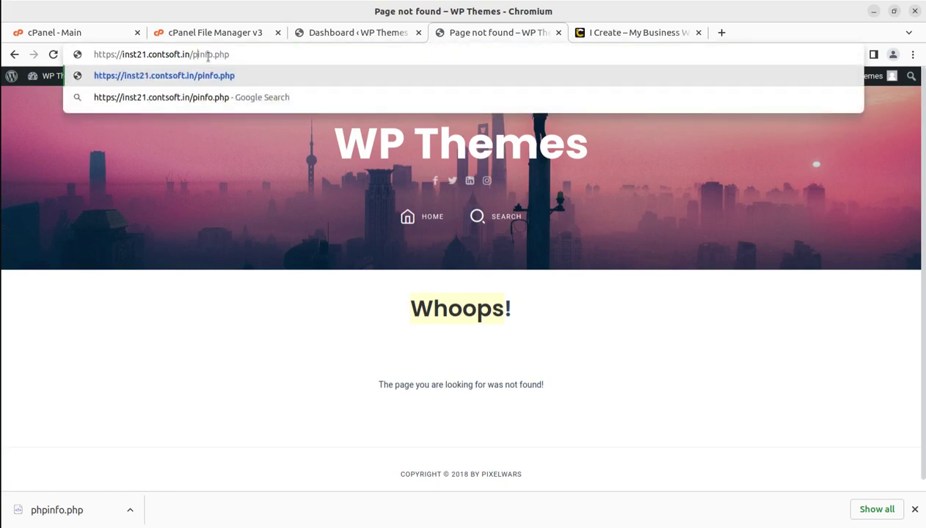
type("hp")
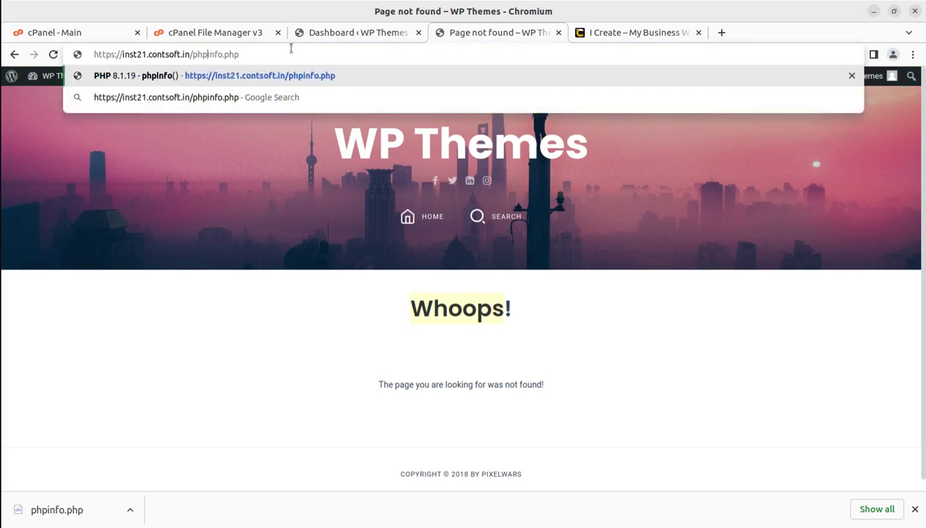
key("Return")
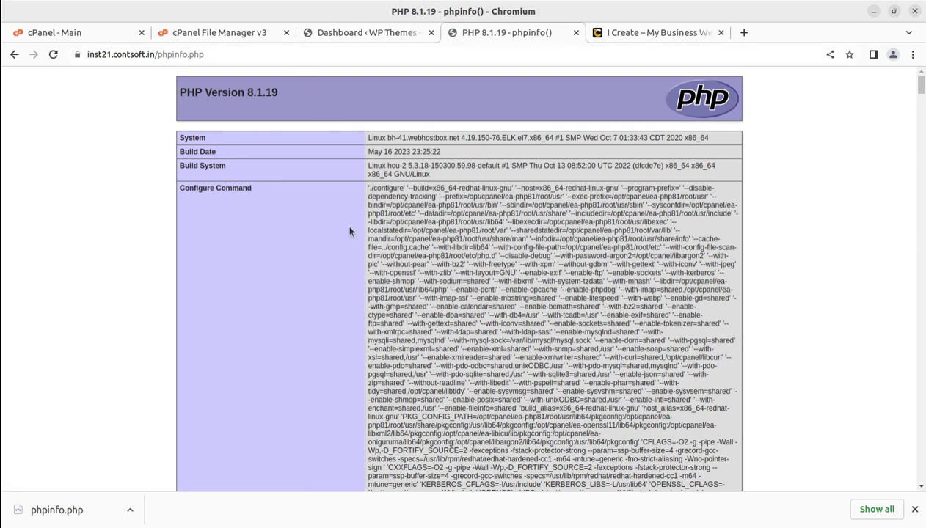
Highlight the PHP version heading on the phpinfo page and dismiss the browser's download bar
left_click_drag(309, 96, 180, 91)
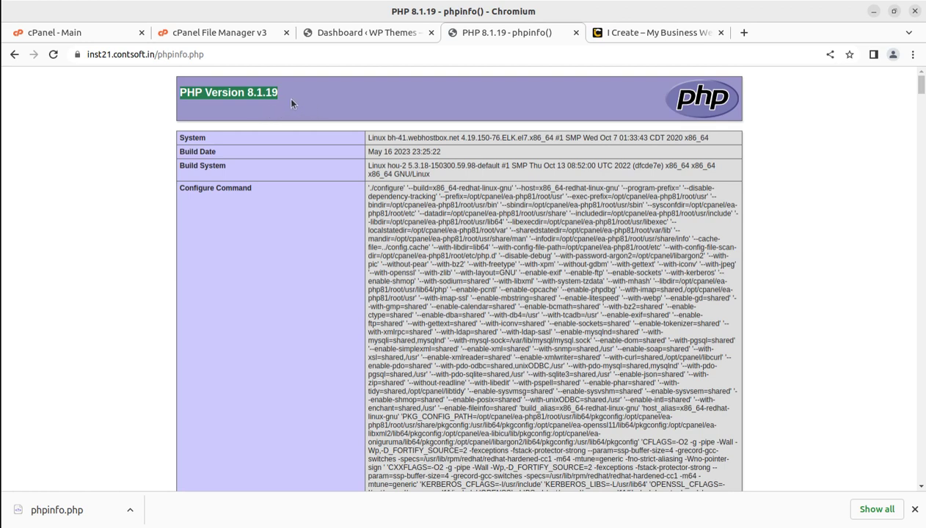
left_click(228, 95)
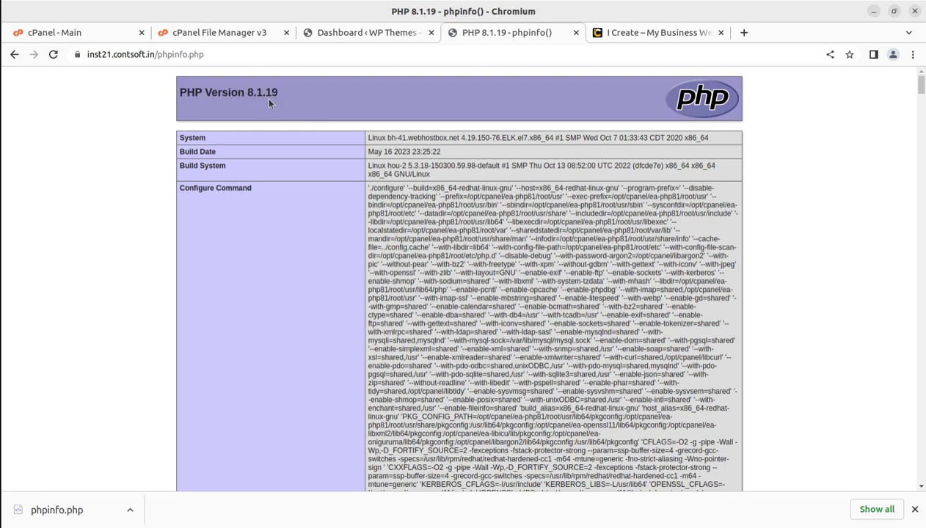
left_click(914, 509)
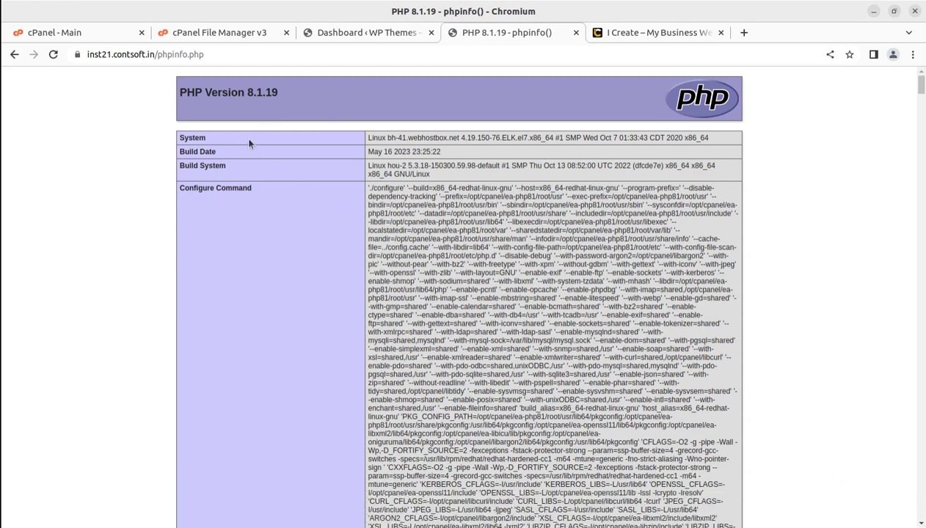
Examine the phpinfo page down to the apcu configuration and highlight the Local Value column heading
scroll(351, 173, "down", 15)
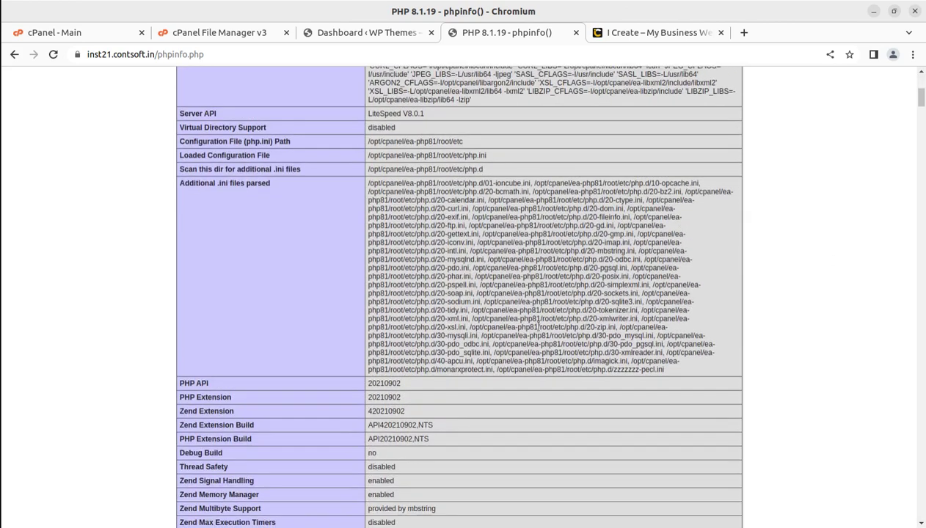
scroll(537, 327, "down", 5)
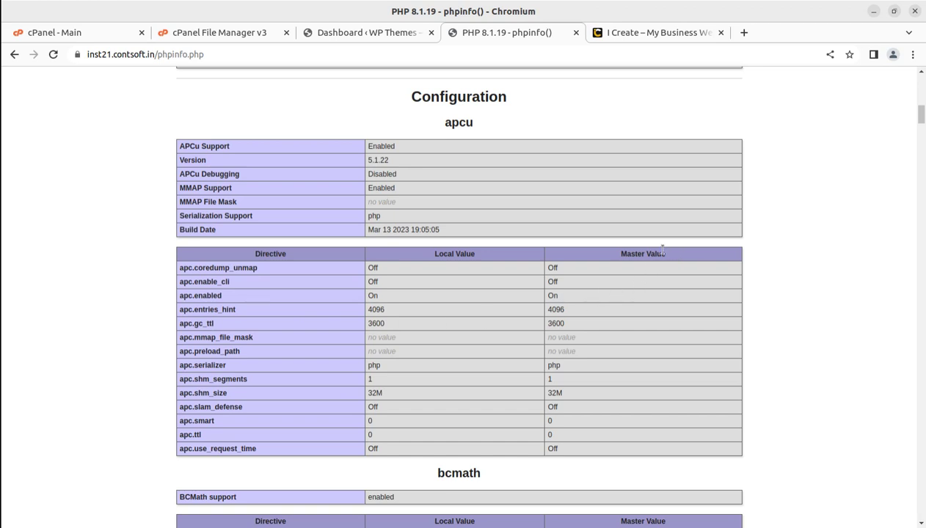
triple_click(468, 253)
Examine the local and master values of the core PHP directives and the module sections down to imagick, returning to max_execution_time
scroll(481, 312, "down", 2)
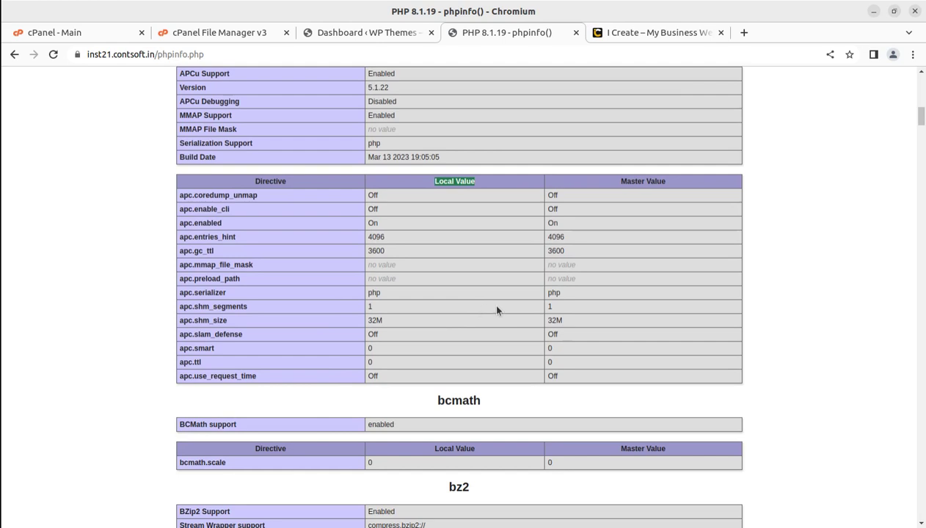
scroll(521, 336, "down", 4)
scroll(521, 336, "down", 12)
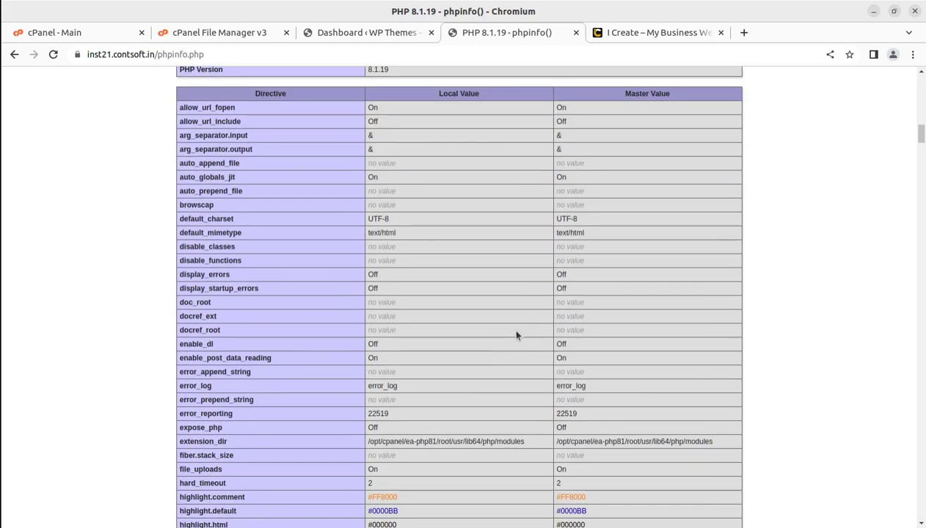
scroll(516, 336, "down", 18)
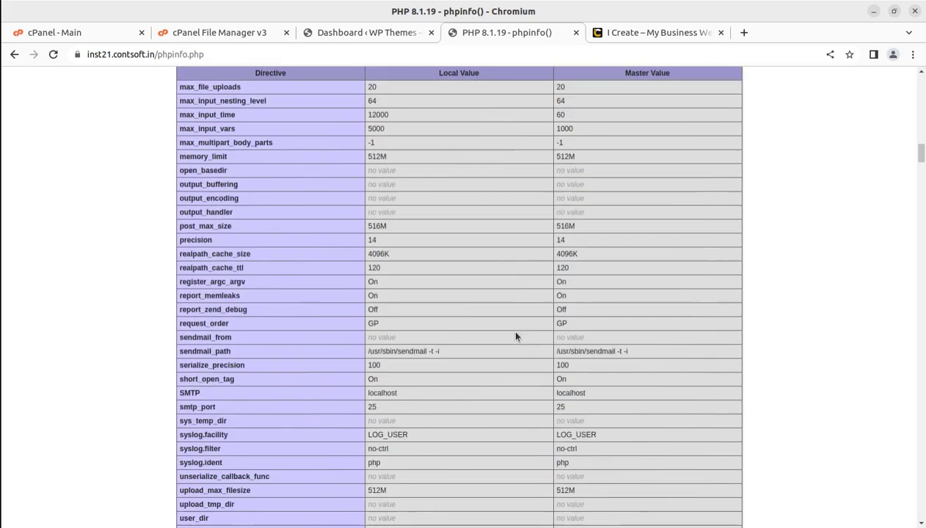
scroll(515, 336, "down", 12)
scroll(516, 336, "down", 8)
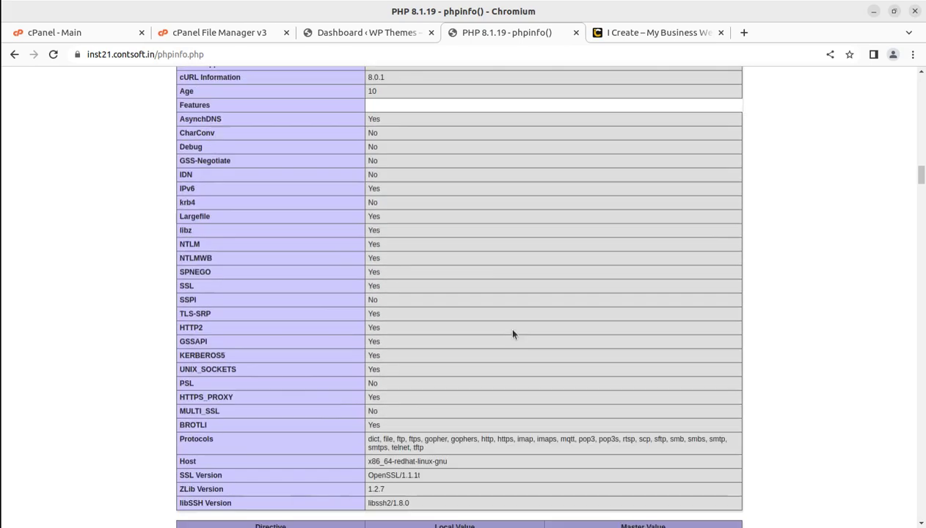
scroll(513, 335, "down", 20)
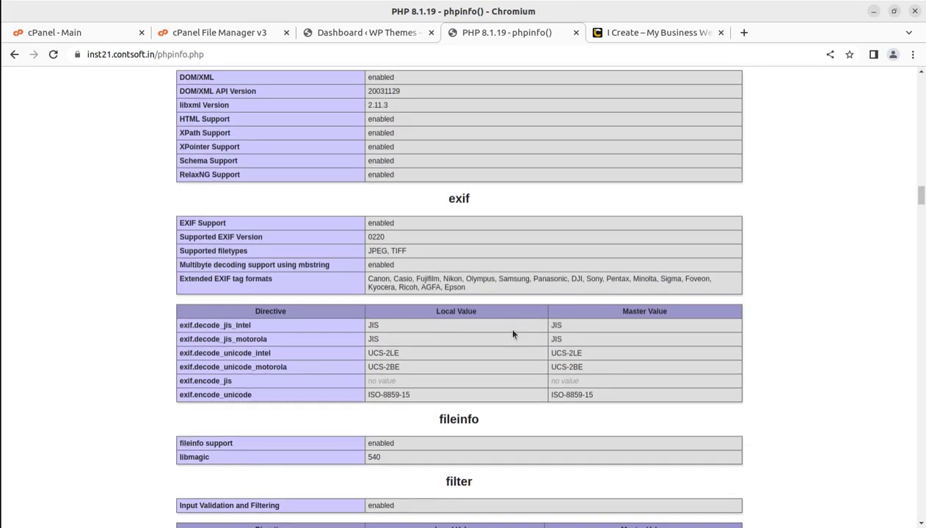
scroll(513, 335, "down", 20)
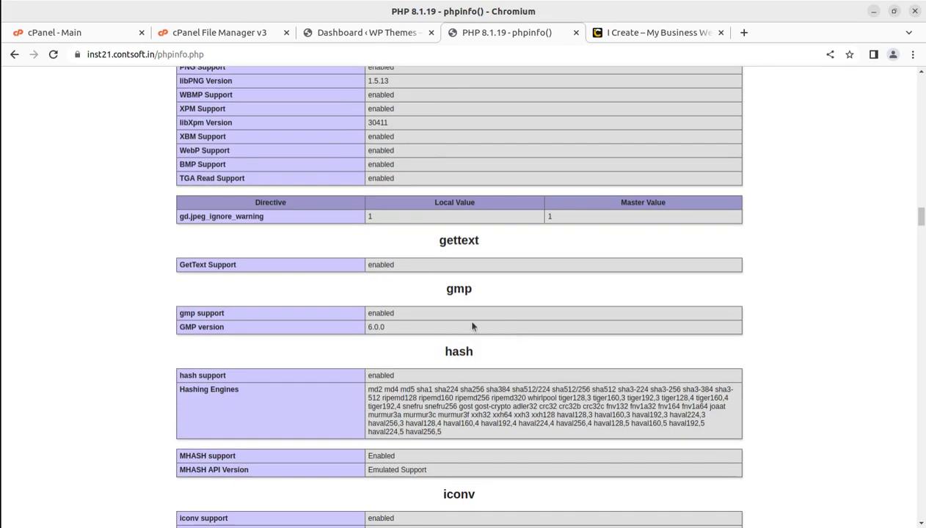
scroll(472, 327, "down", 4)
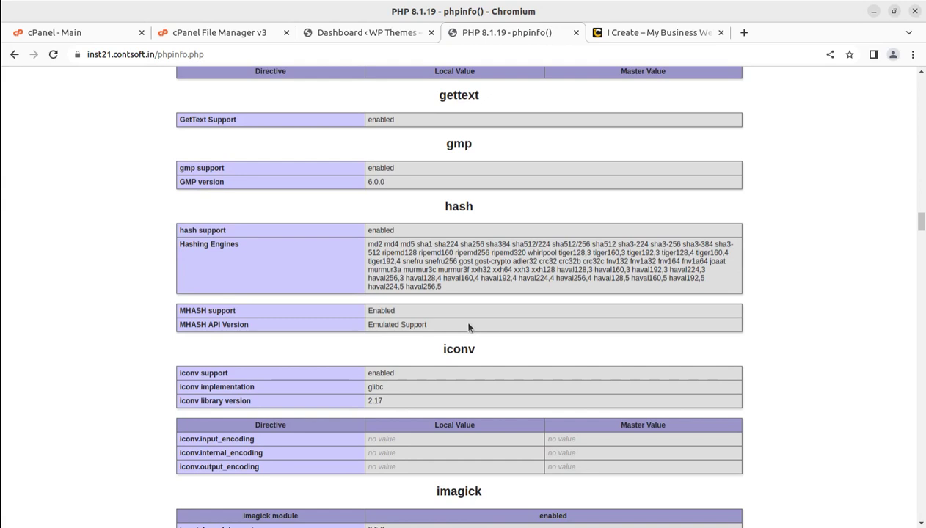
scroll(506, 323, "up", 20)
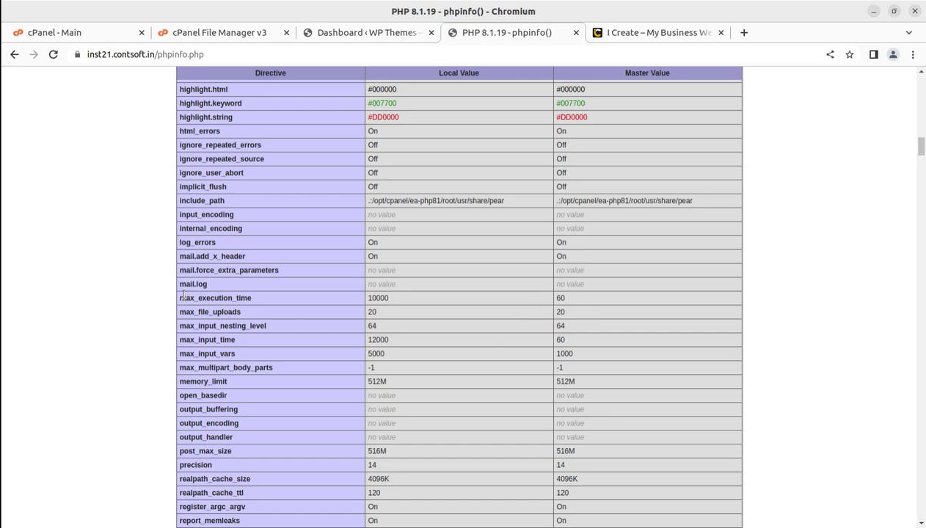
Highlight the max_execution_time directive and compare the local and master values of max_execution_time, max_input_time, max_input_vars and memory_limit
left_click_drag(186, 297, 252, 300)
left_click_drag(413, 302, 370, 301)
left_click_drag(570, 300, 370, 296)
double_click(561, 340)
left_click_drag(389, 340, 365, 340)
left_click_drag(574, 354, 555, 355)
left_click_drag(385, 356, 365, 355)
left_click_drag(577, 381, 553, 382)
Examine the module sections from ctype to imagick on the phpinfo page, highlighting the cURL version and the imagick heading
scroll(620, 384, "down", 2)
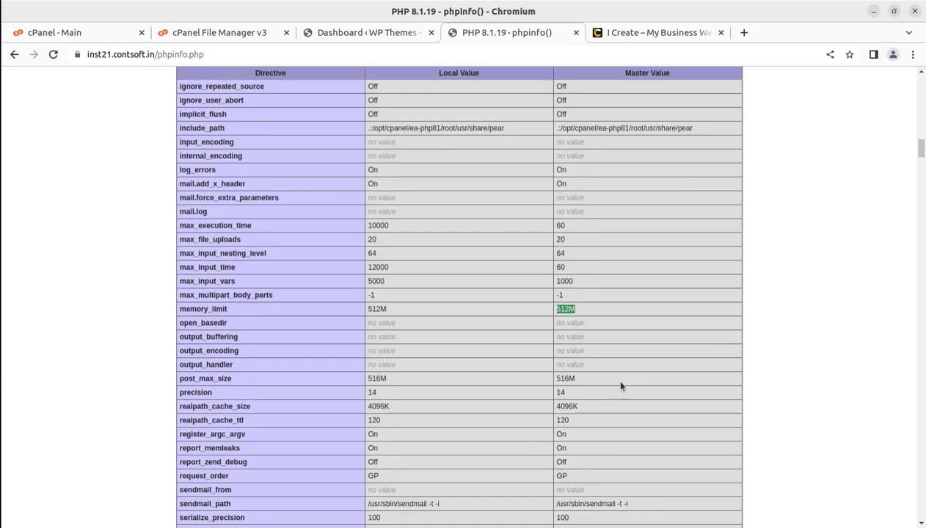
scroll(620, 386, "down", 8)
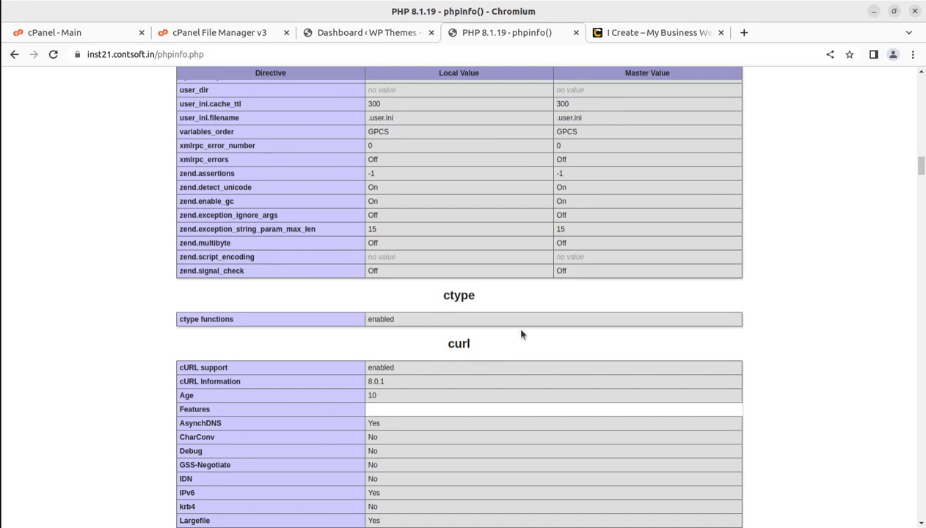
scroll(521, 335, "down", 6)
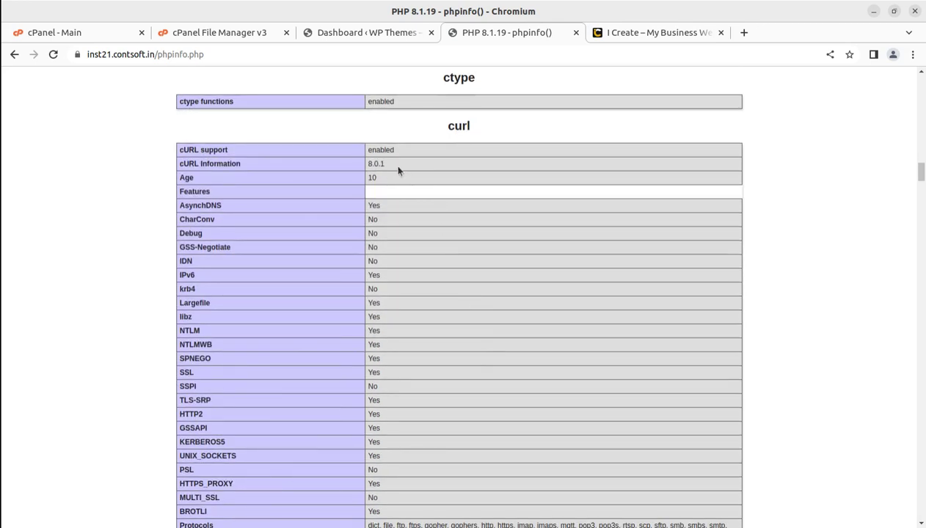
left_click_drag(398, 167, 361, 168)
scroll(448, 191, "down", 12)
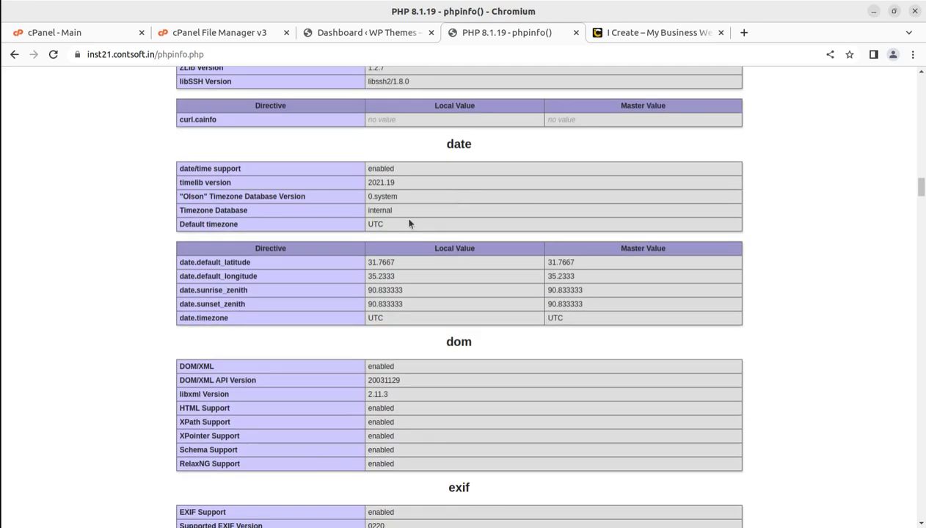
scroll(469, 317, "down", 5)
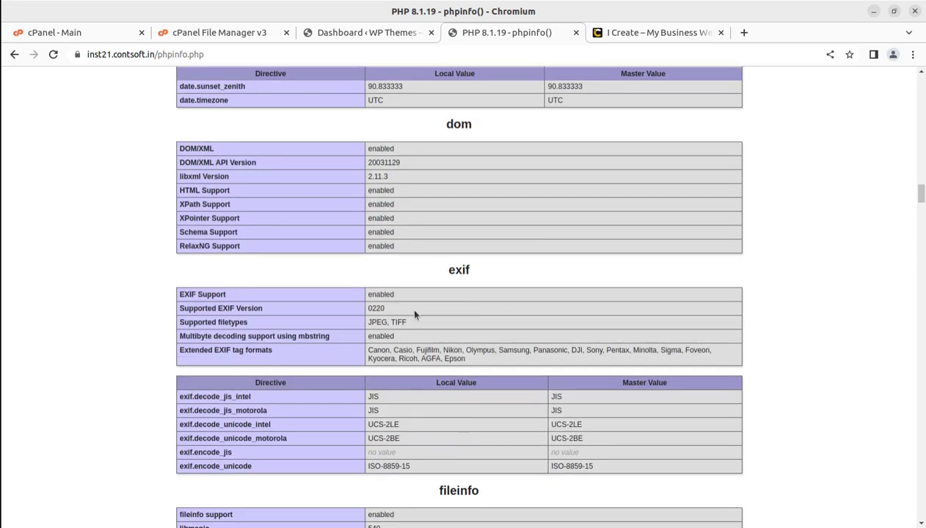
scroll(414, 315, "down", 3)
scroll(402, 317, "down", 18)
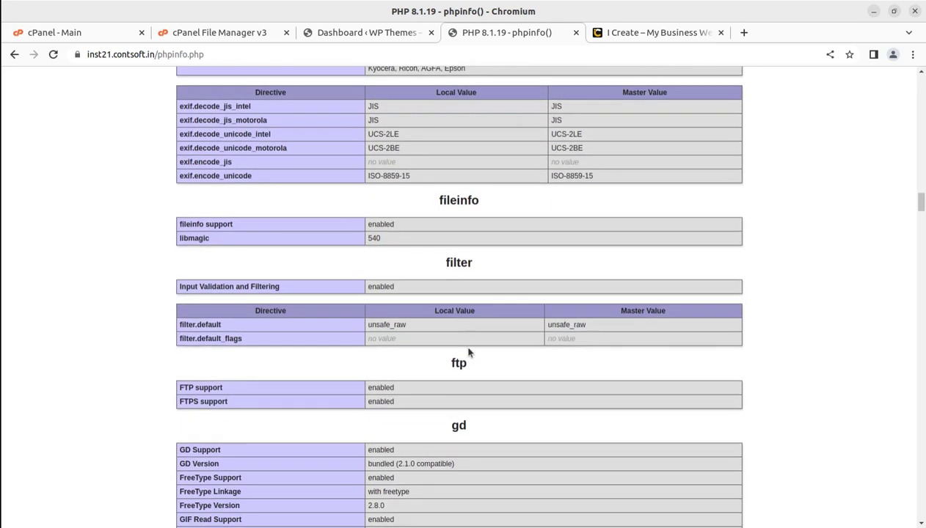
scroll(507, 313, "down", 6)
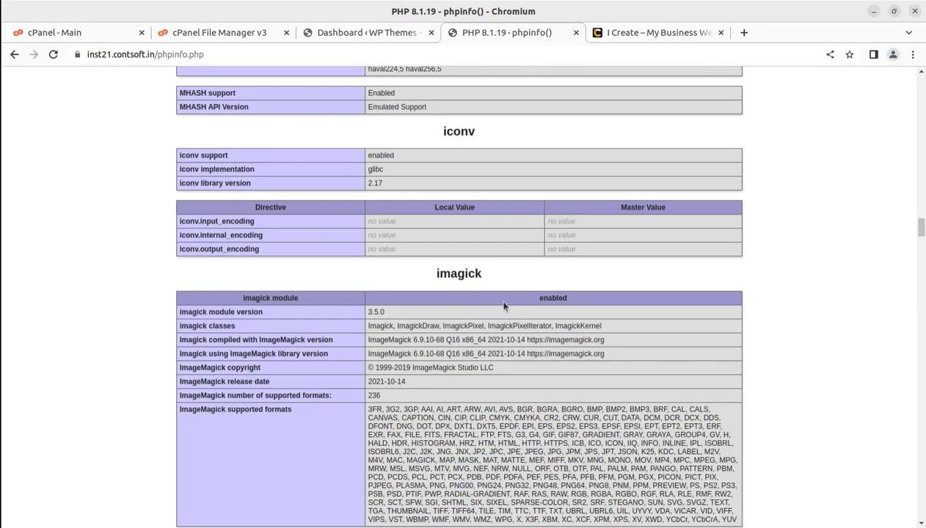
left_click_drag(487, 274, 423, 276)
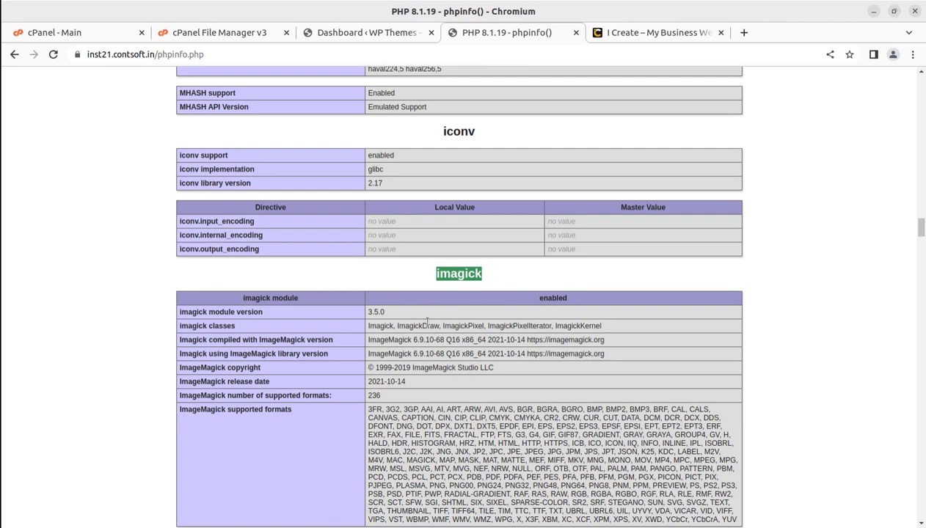
Examine the imagick, imap, intl, ionCube Loader and mbstring sections, returning to the core PHP directives
scroll(424, 320, "down", 3)
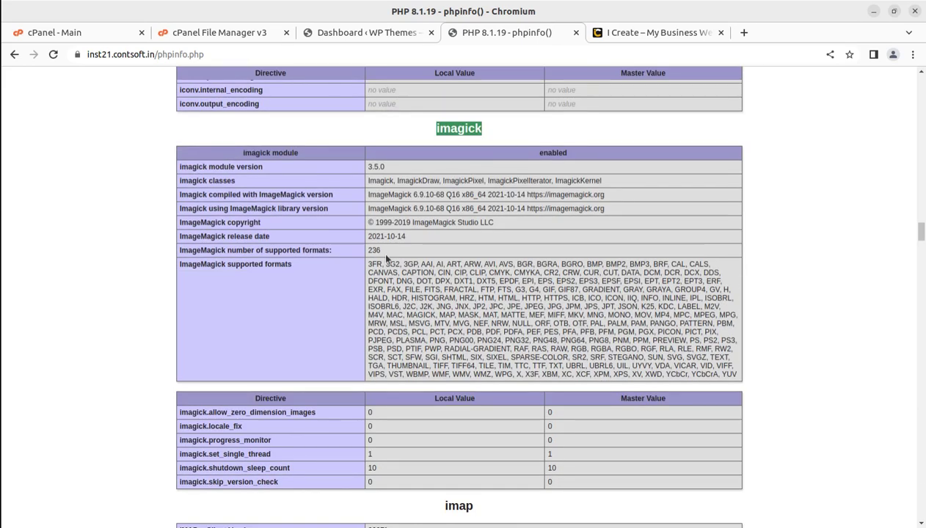
scroll(423, 264, "down", 4)
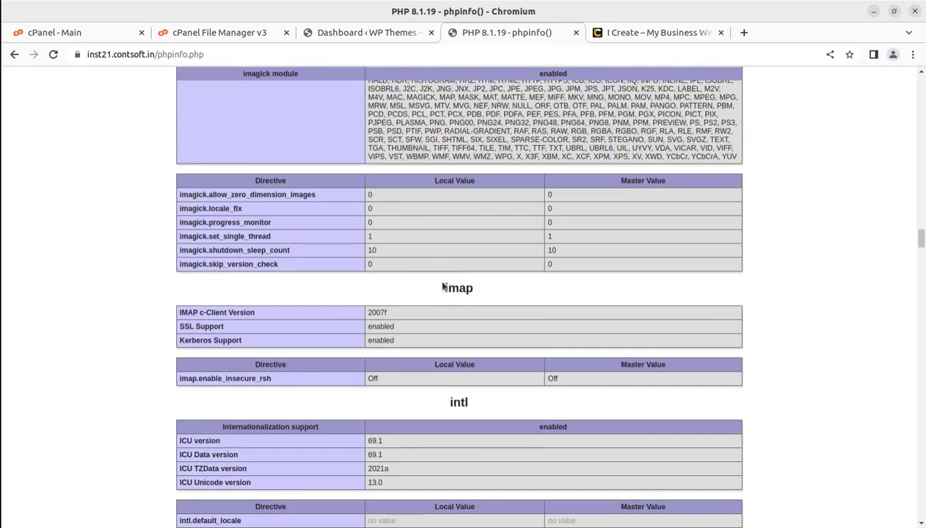
scroll(523, 288, "down", 9)
scroll(505, 282, "up", 20)
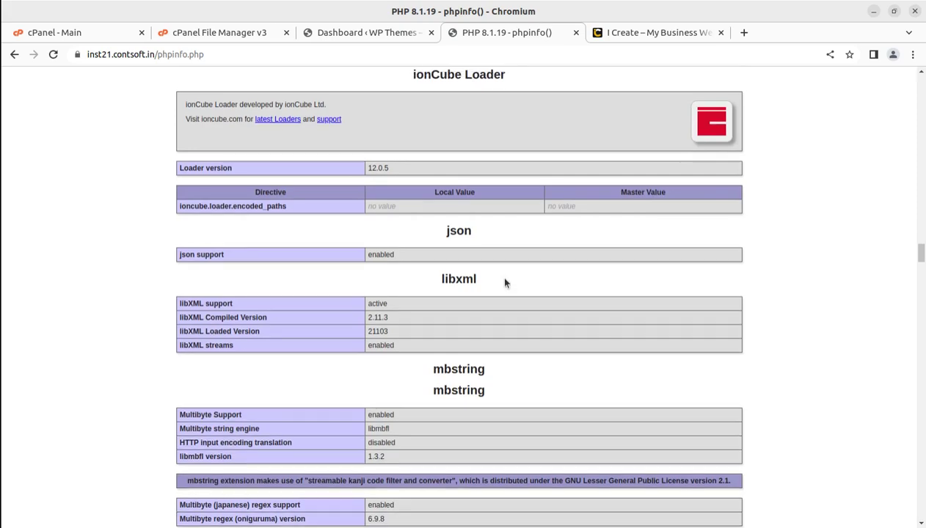
scroll(505, 283, "up", 8)
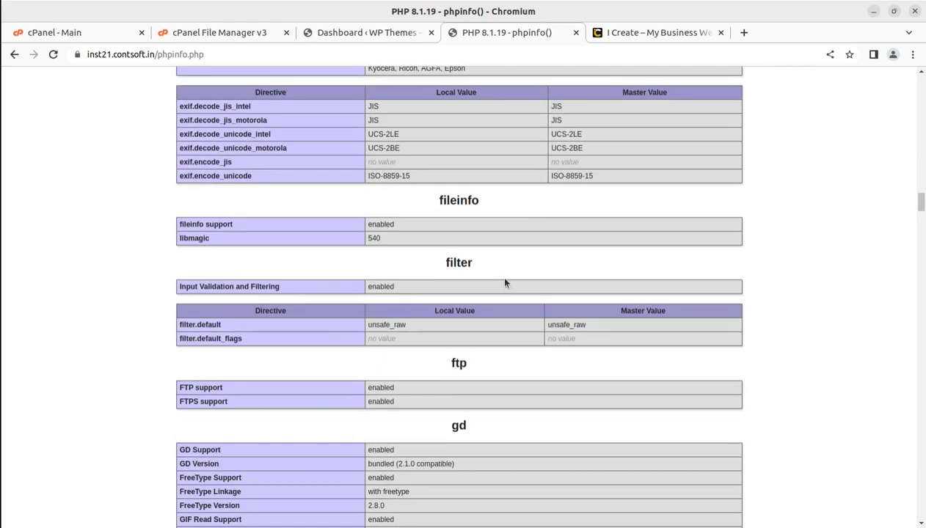
scroll(505, 283, "up", 20)
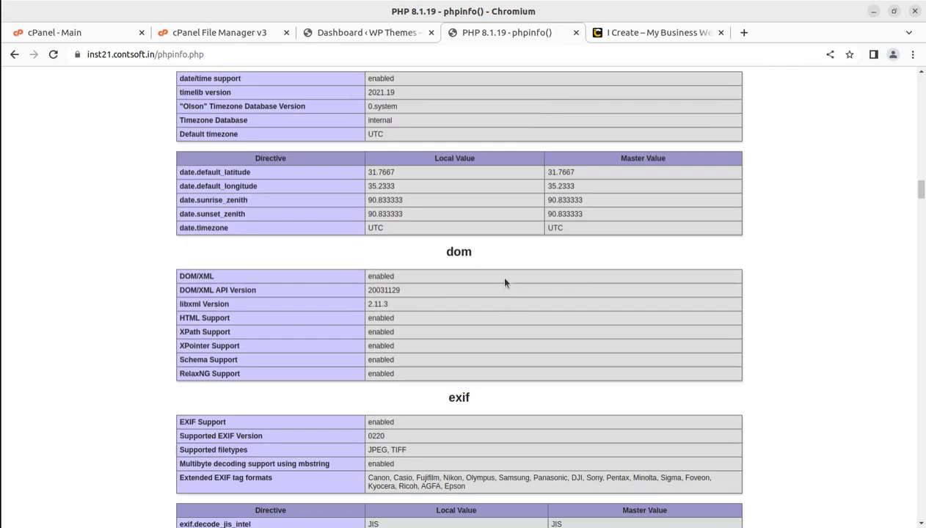
scroll(505, 282, "up", 8)
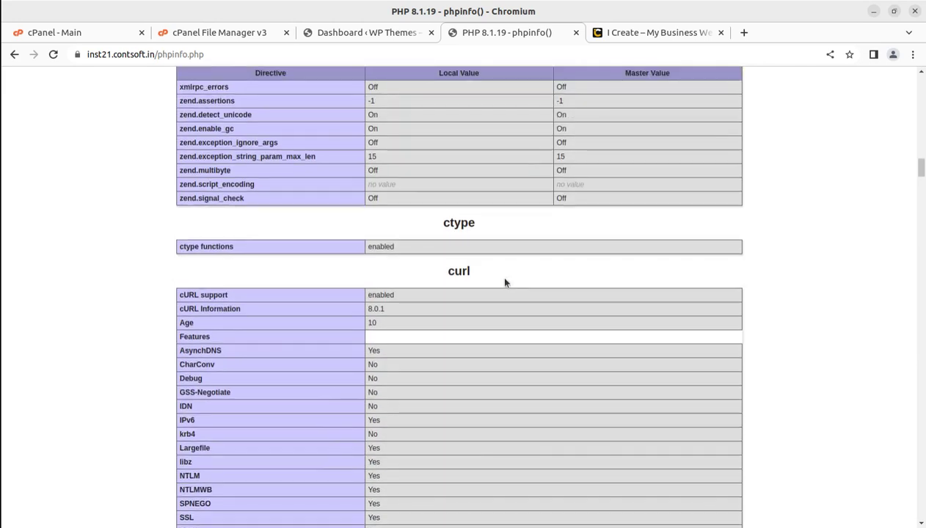
scroll(505, 282, "up", 12)
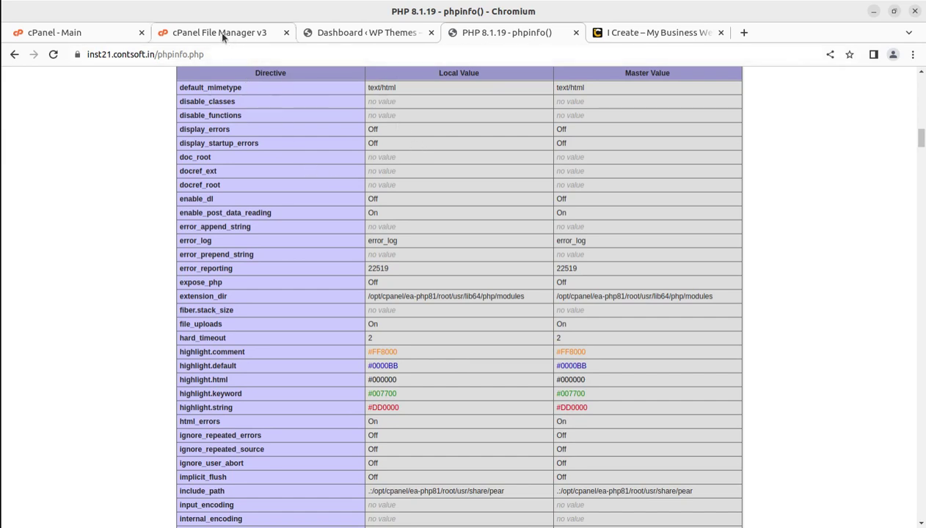
Switch to the cPanel main page and open the MultiPHP INI Editor from the Software section
left_click(65, 32)
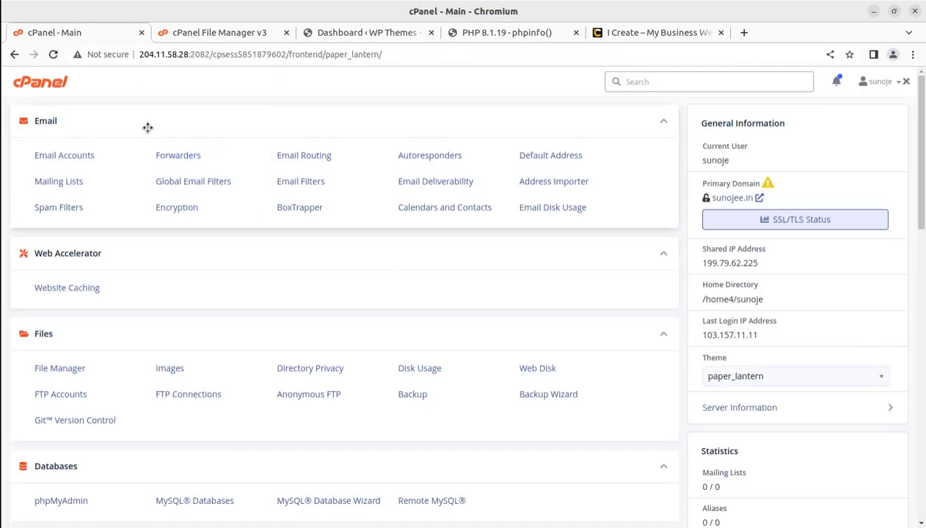
scroll(327, 372, "down", 5)
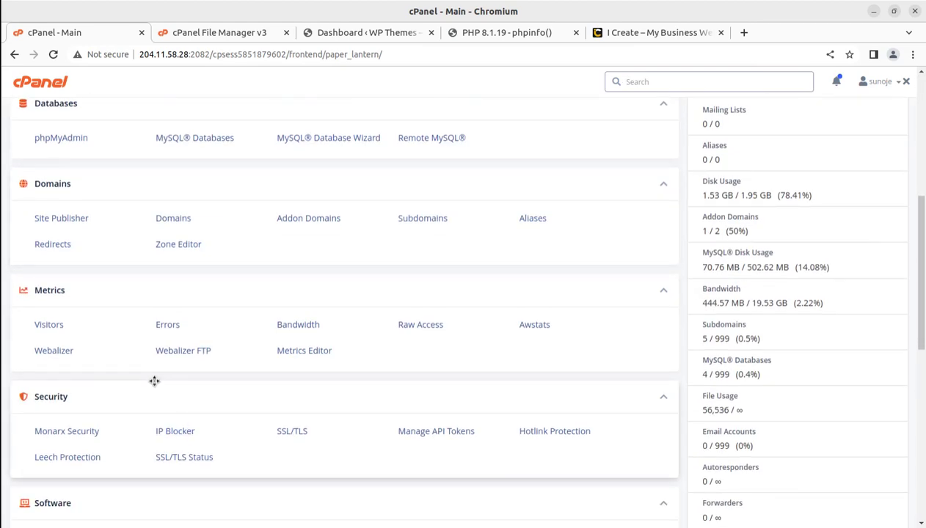
scroll(176, 383, "down", 3)
scroll(148, 392, "down", 3)
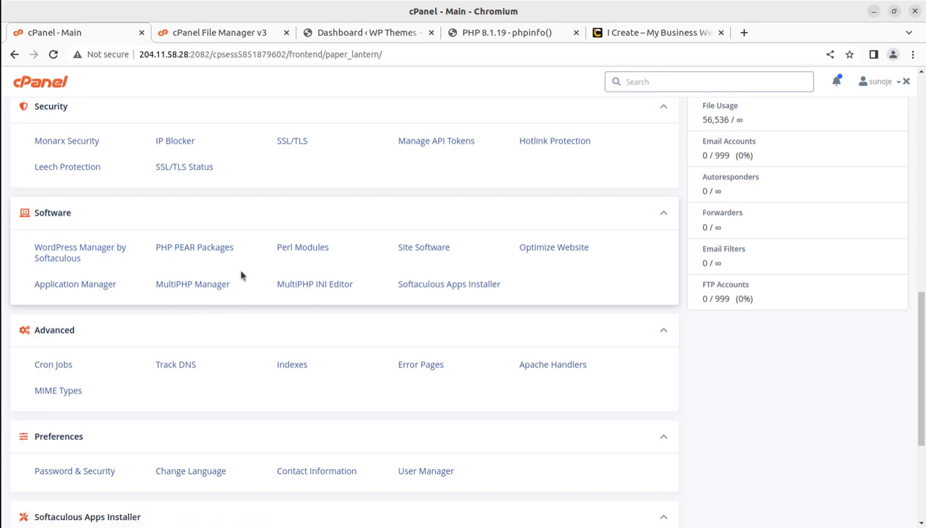
left_click(303, 288)
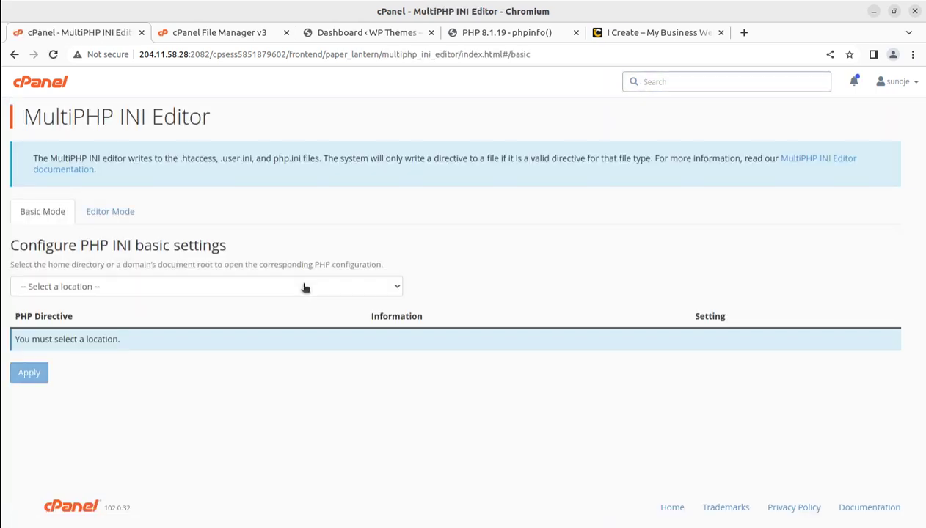
Check the site's address on its WordPress dashboard and select inst21.contsoft.in as the location for the PHP INI basic settings
left_click(263, 290)
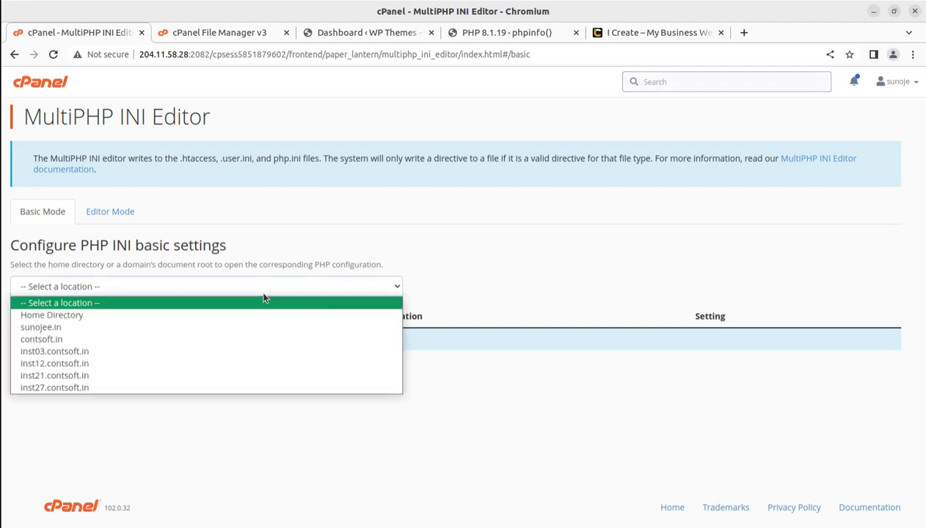
left_click(308, 33)
left_click(335, 32)
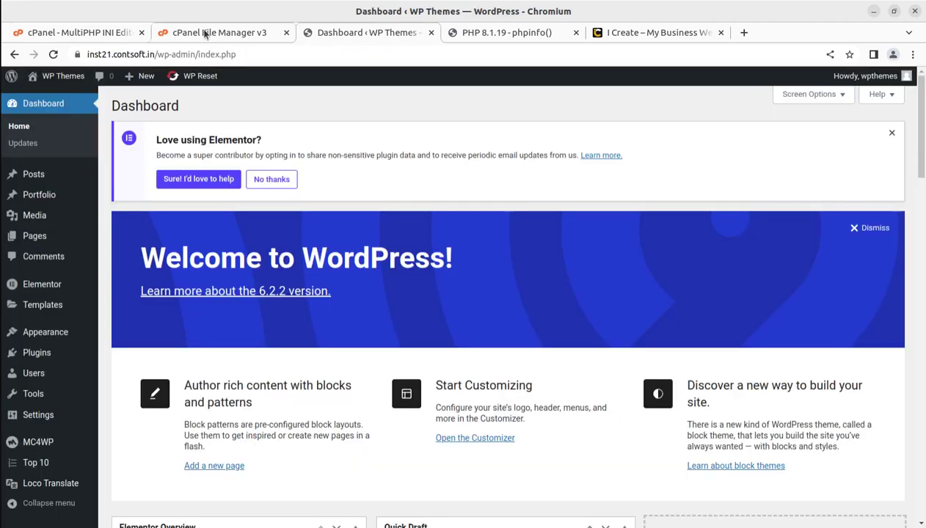
left_click(89, 34)
left_click(143, 286)
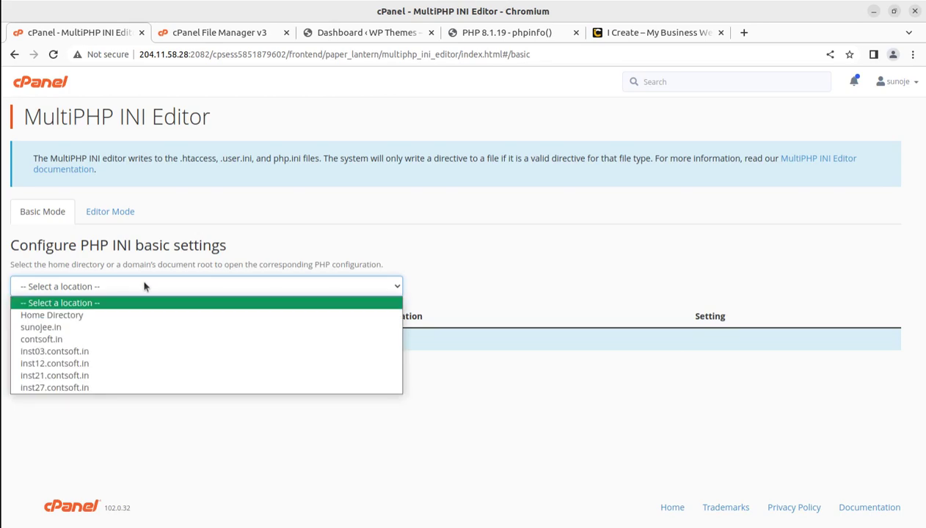
left_click(123, 375)
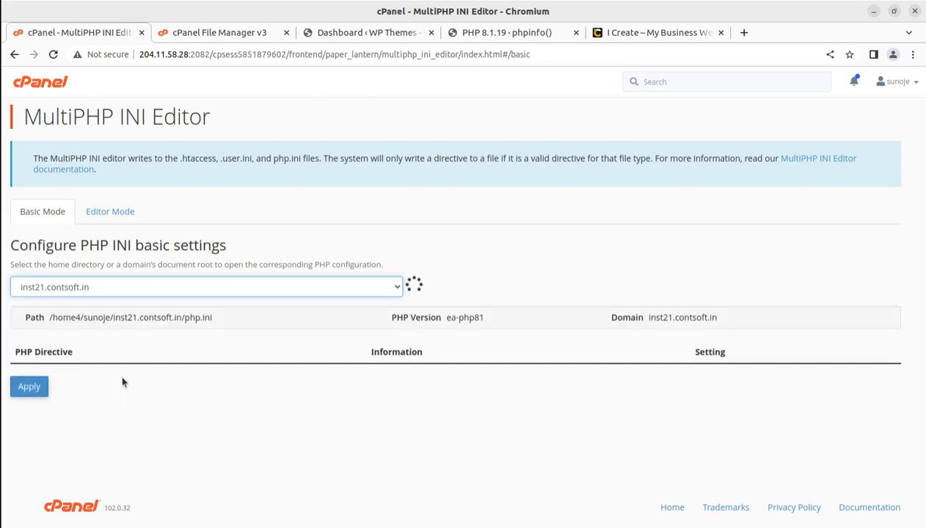
Set max_execution_time to 20000 for inst21.contsoft.in and apply the PHP settings
scroll(591, 397, "down", 1)
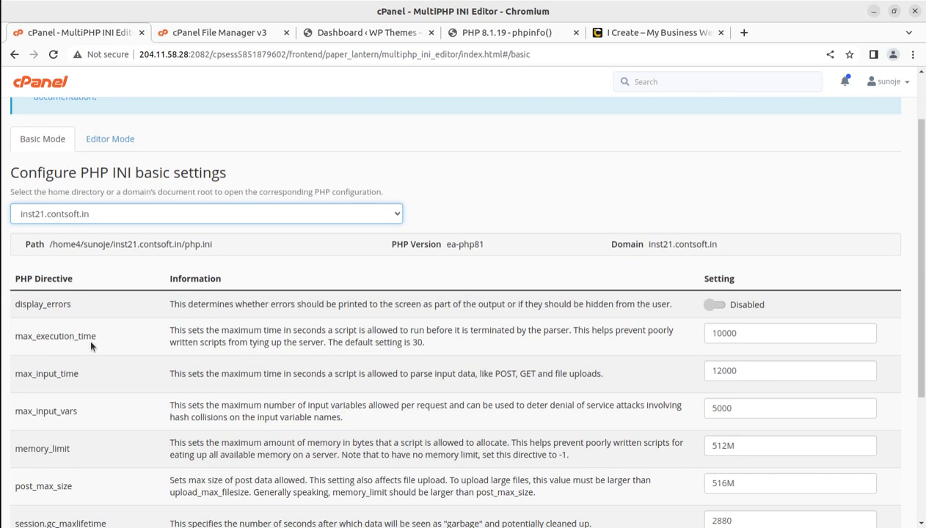
left_click_drag(737, 334, 682, 336)
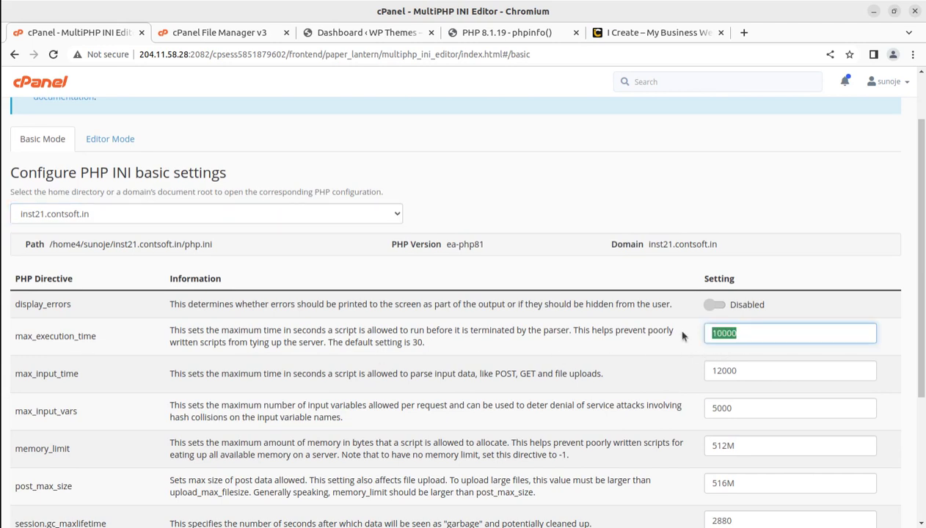
type("20000")
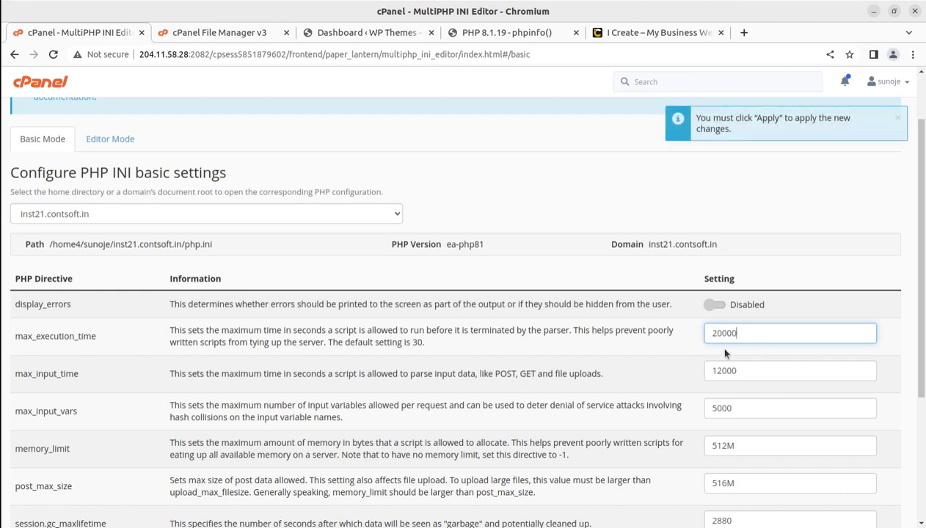
scroll(714, 344, "down", 3)
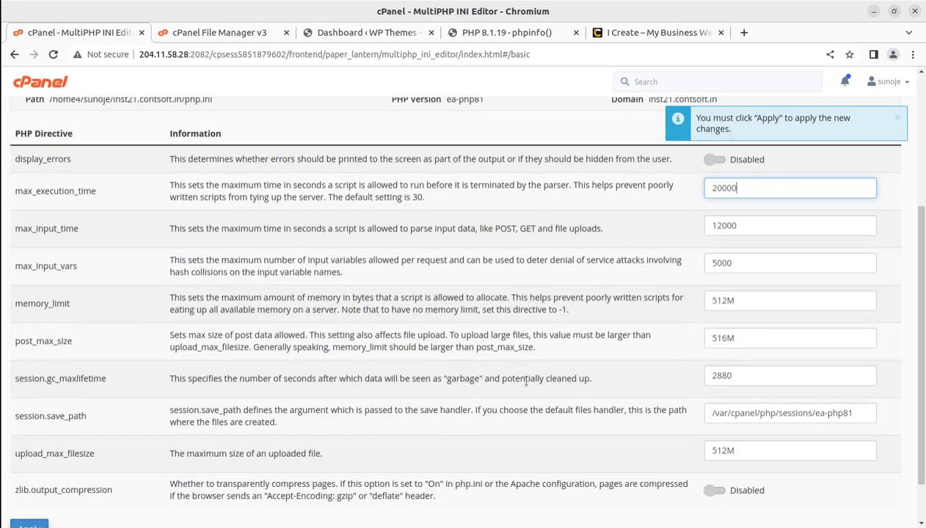
left_click(29, 472)
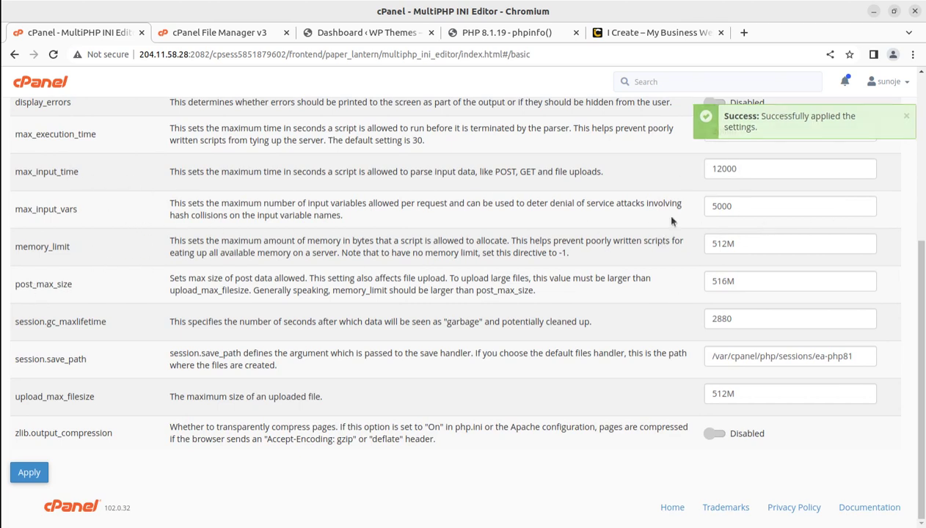
Return to the phpinfo page and check the local and master values of max_execution_time among the core directives
left_click(531, 35)
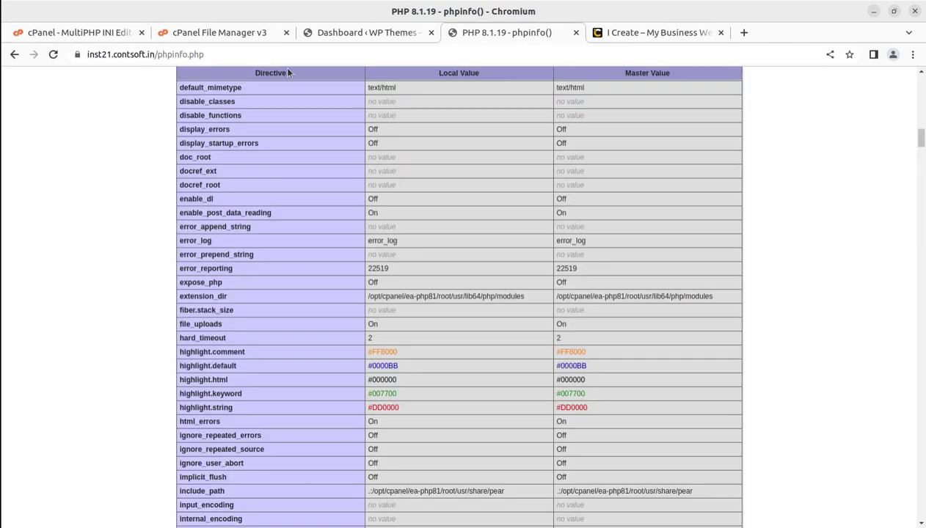
scroll(589, 241, "up", 3)
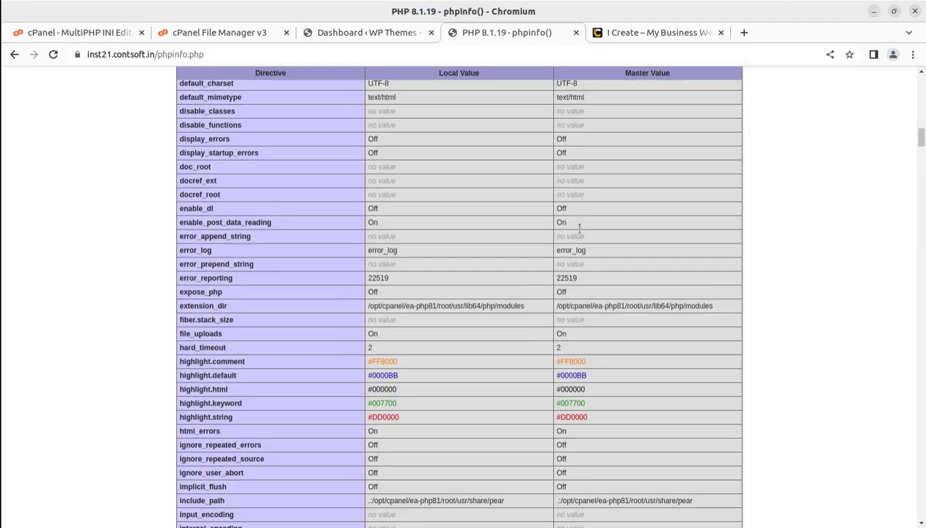
scroll(590, 246, "down", 5)
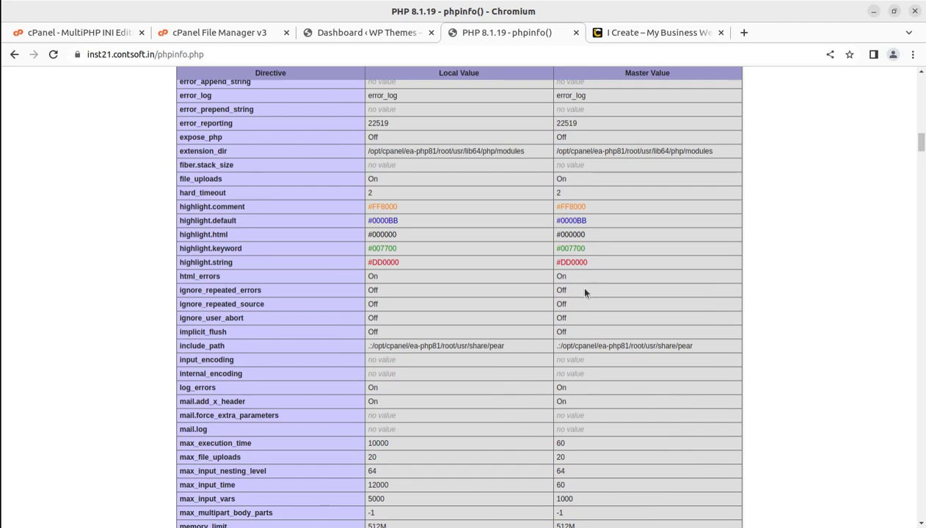
scroll(582, 281, "down", 5)
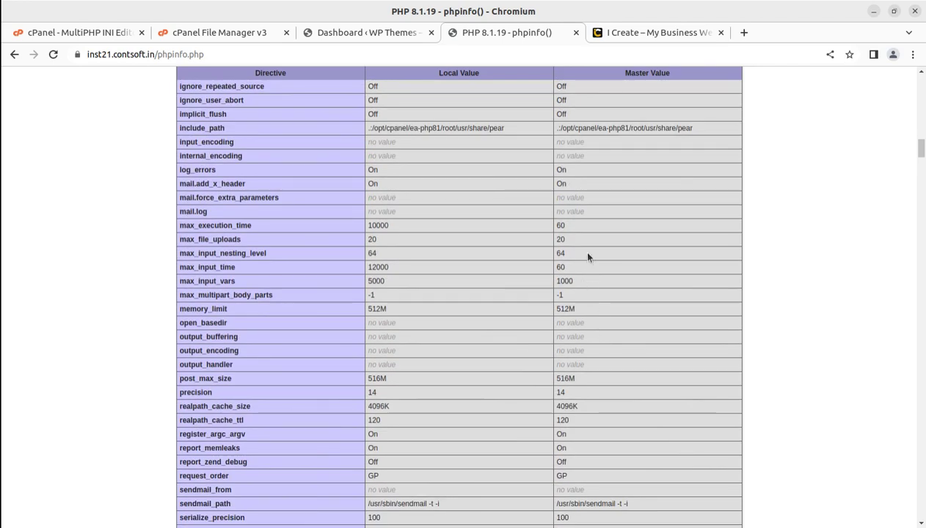
scroll(580, 271, "up", 2)
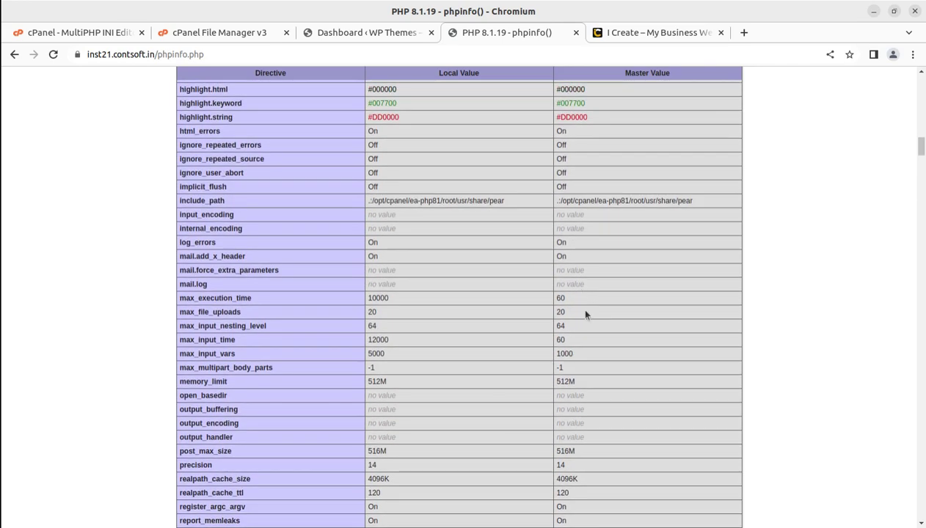
scroll(578, 308, "up", 10)
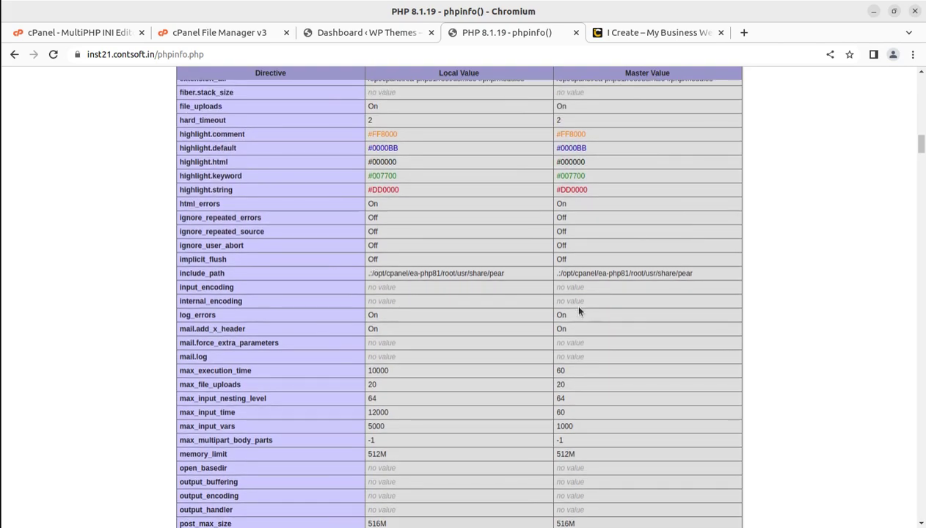
scroll(578, 311, "down", 18)
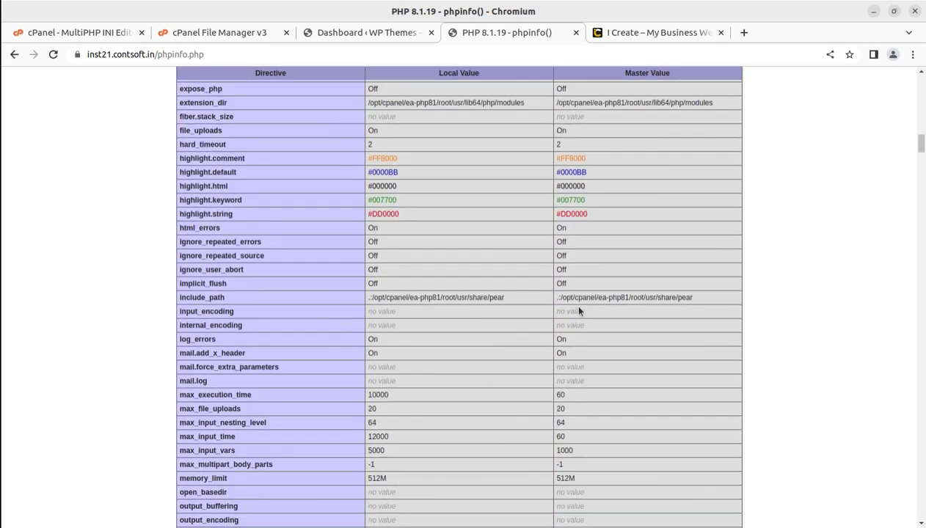
Reload the phpinfo page and check the local value of max_execution_time among the core directives
scroll(585, 314, "down", 6)
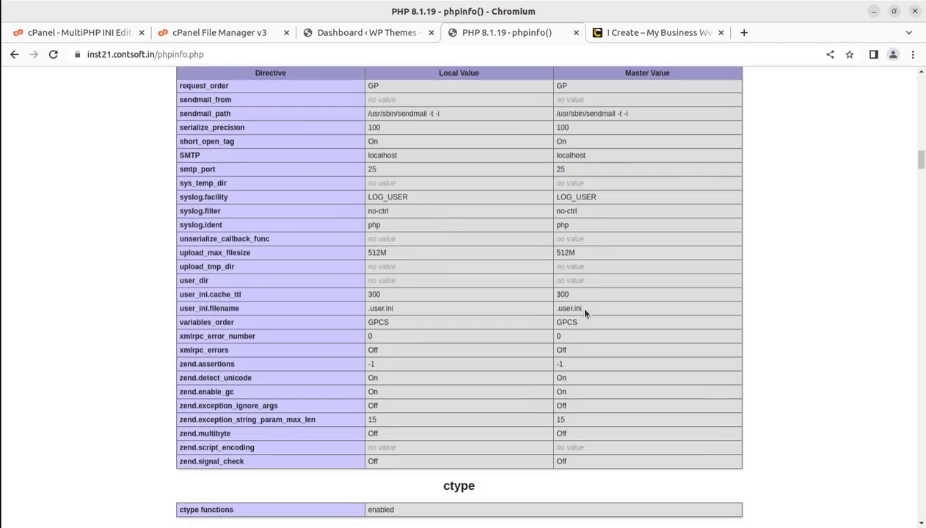
scroll(420, 376, "up", 13)
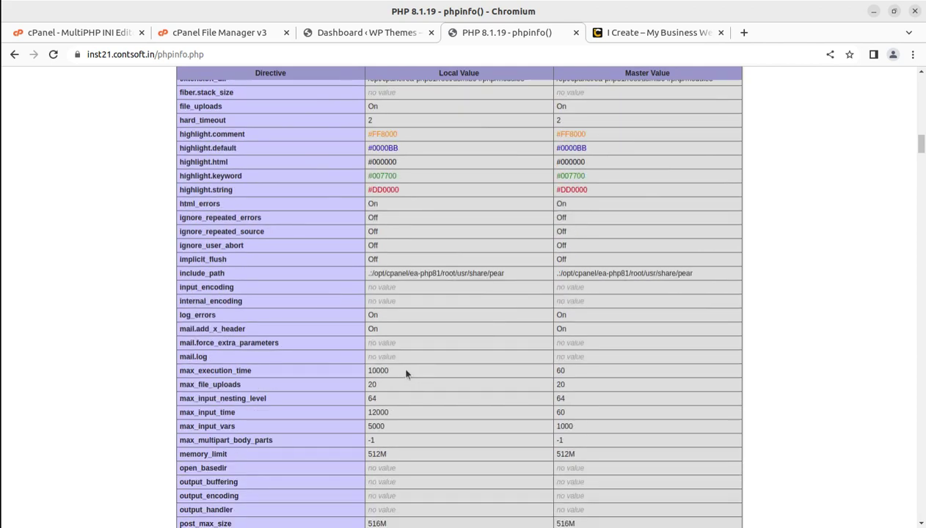
left_click_drag(403, 371, 366, 372)
left_click(53, 55)
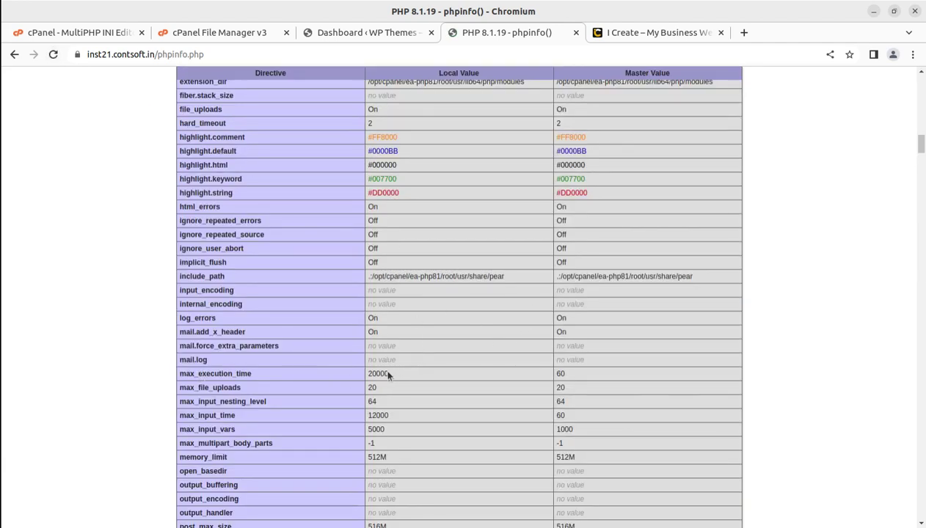
left_click_drag(388, 374, 368, 373)
Return to the MultiPHP INI Editor, open the inst21.contsoft.in configuration in Editor Mode and select all its directive lines for review
left_click(86, 34)
scroll(599, 363, "up", 4)
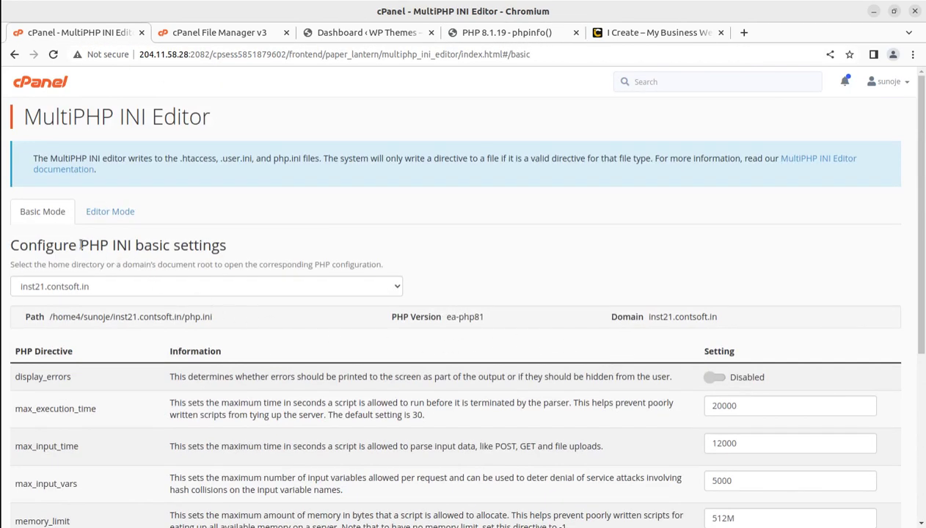
left_click_drag(80, 246, 229, 249)
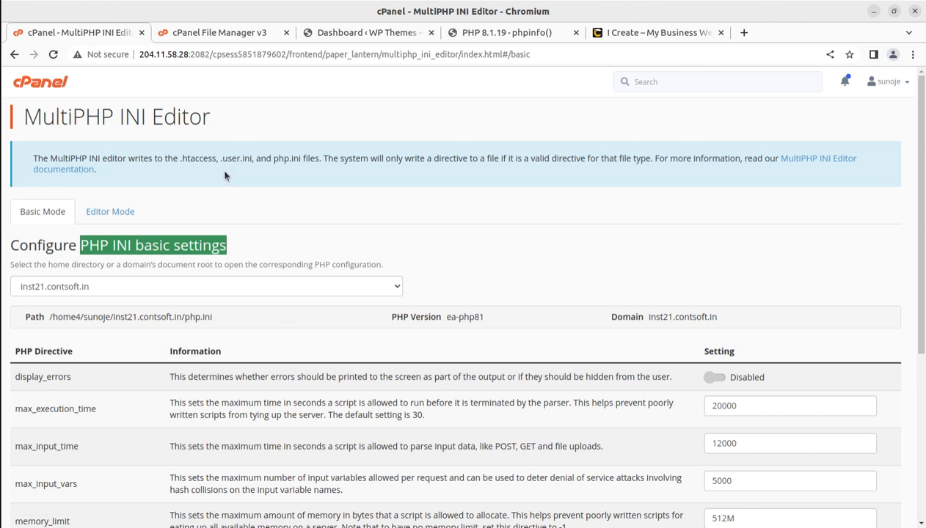
left_click(129, 213)
left_click(160, 287)
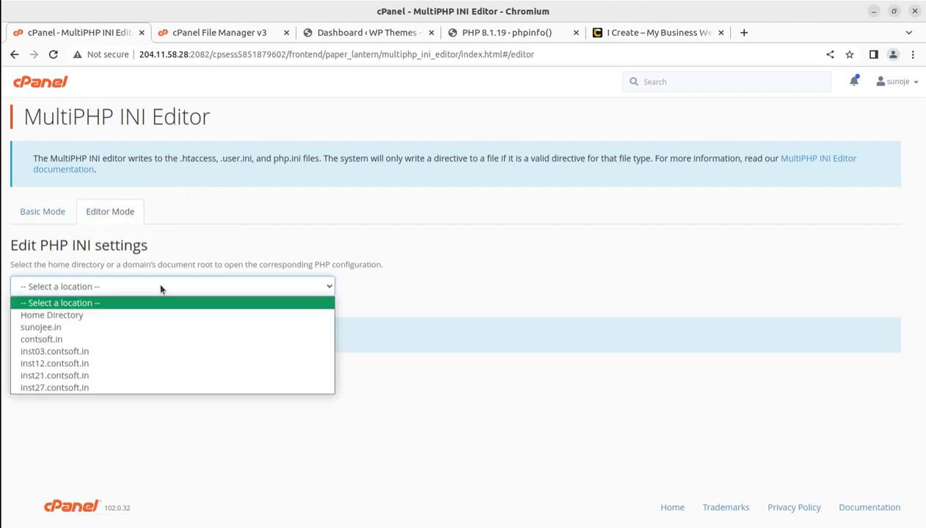
left_click(106, 376)
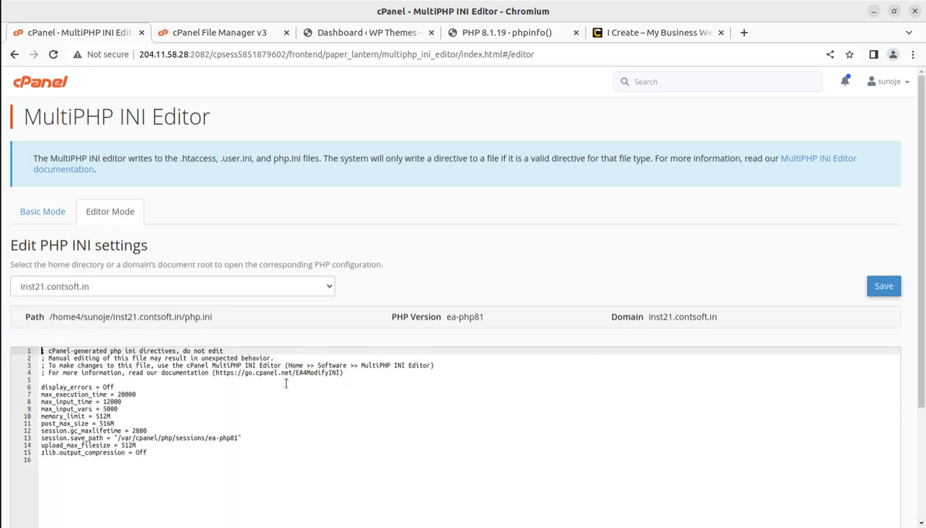
scroll(152, 358, "down", 2)
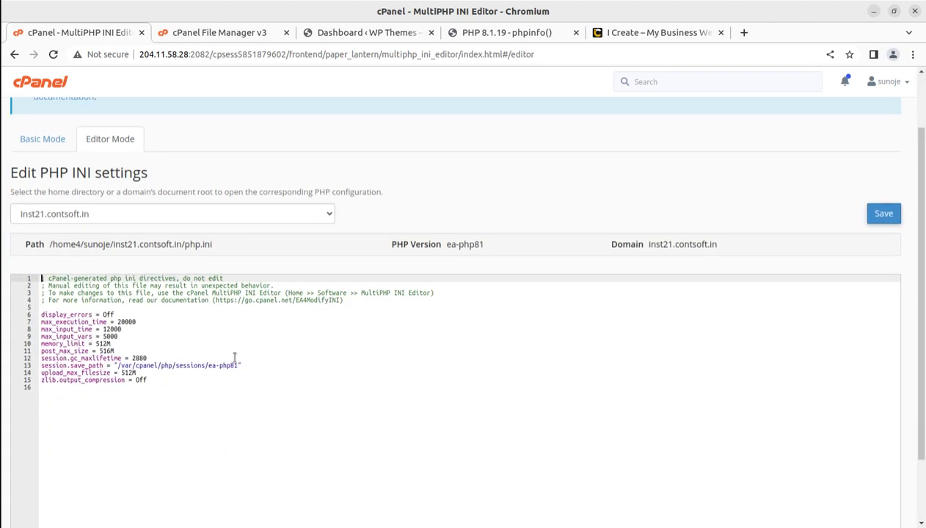
left_click_drag(226, 384, 37, 277)
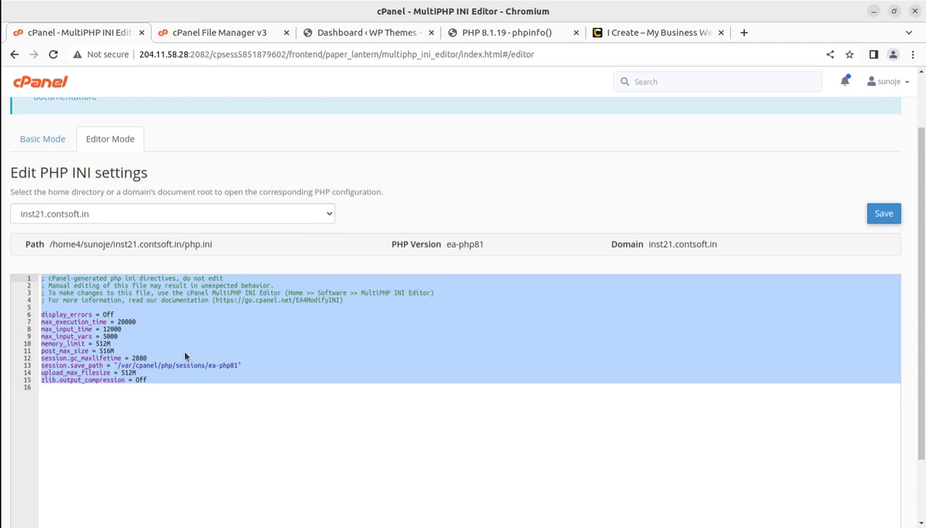
Locate php.ini in the inst21.contsoft.in folder of the File Manager, and return the MultiPHP INI Editor to the cPanel main page
left_click(224, 32)
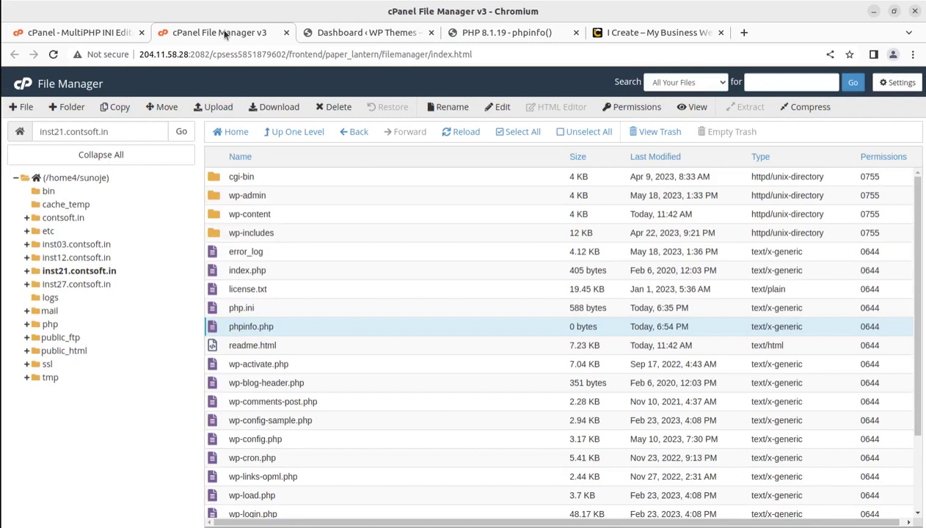
left_click(269, 311)
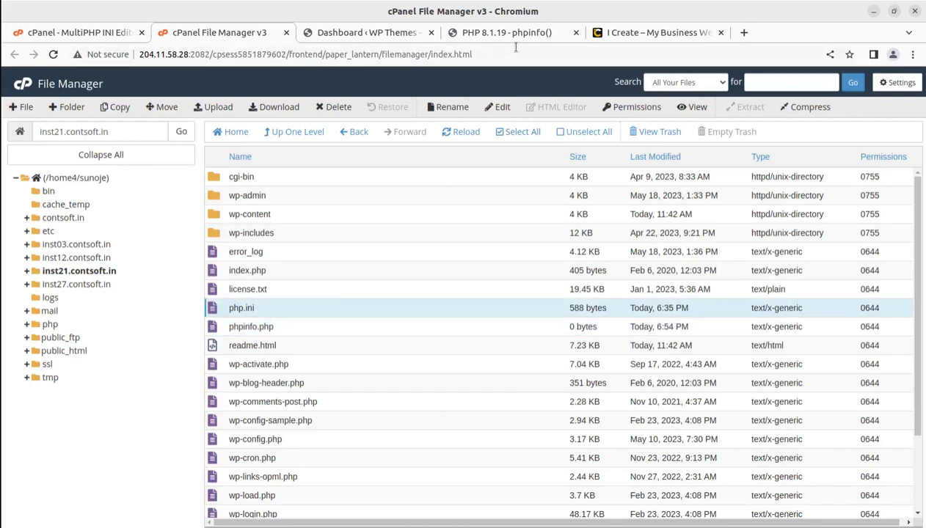
left_click(73, 33)
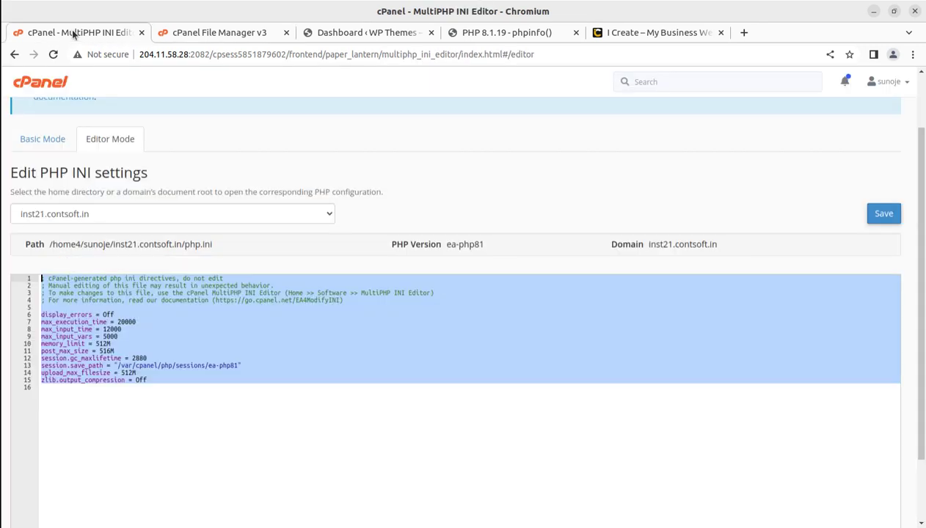
left_click(56, 87)
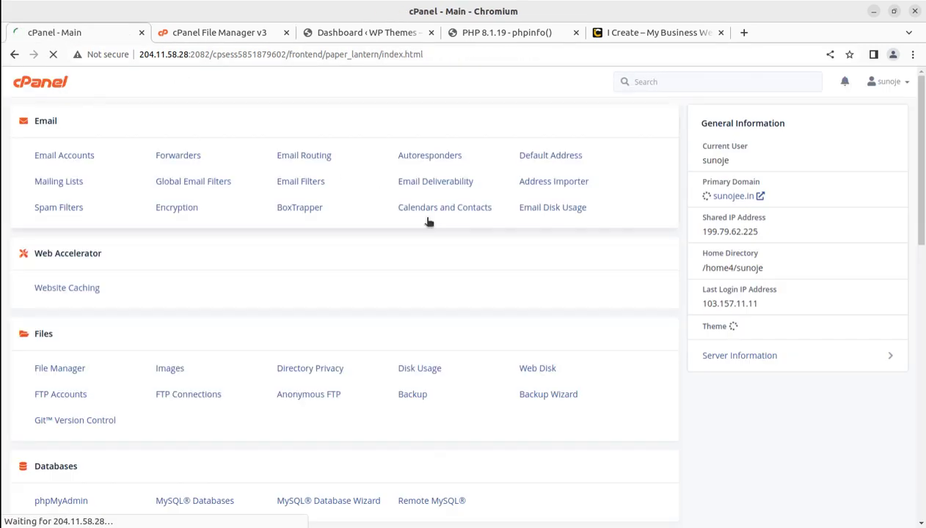
Switch to the I Create website's home page and show the i-Connect options
left_click(630, 32)
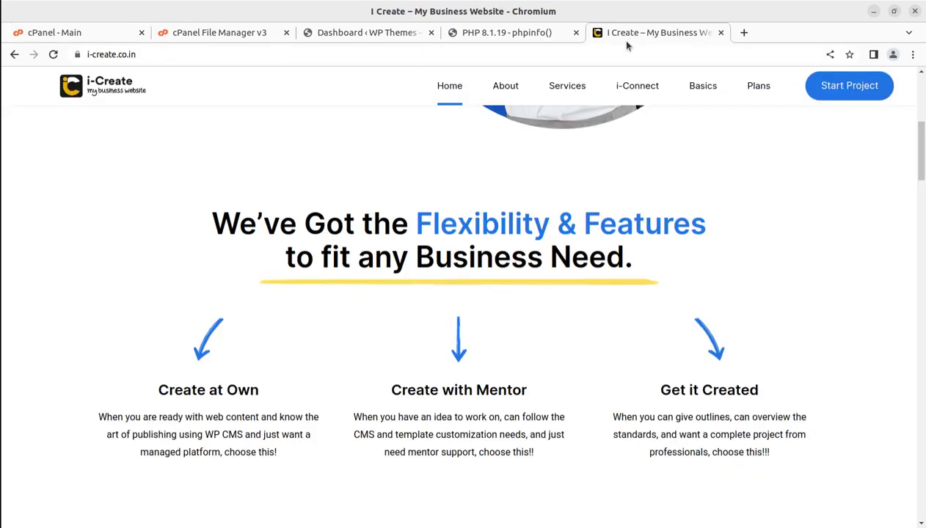
scroll(477, 177, "up", 3)
scroll(649, 151, "up", 3)
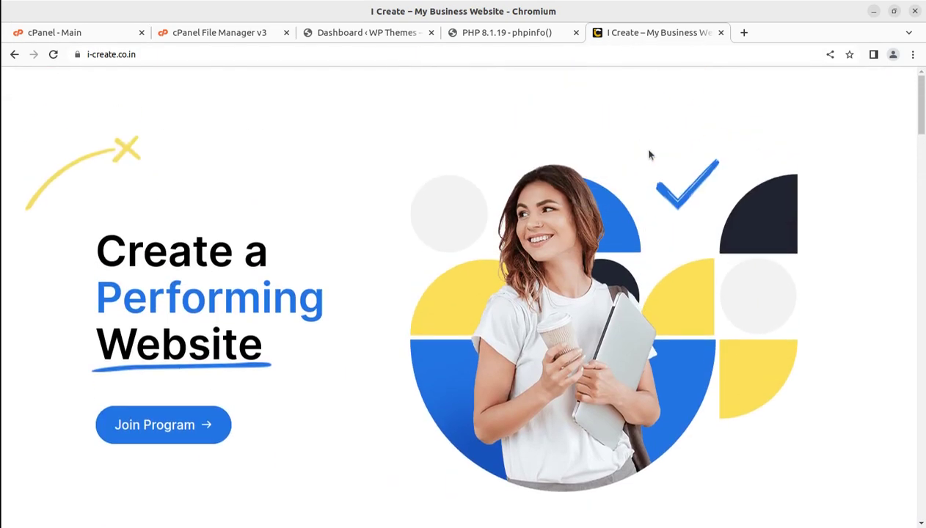
mouse_move(644, 123)
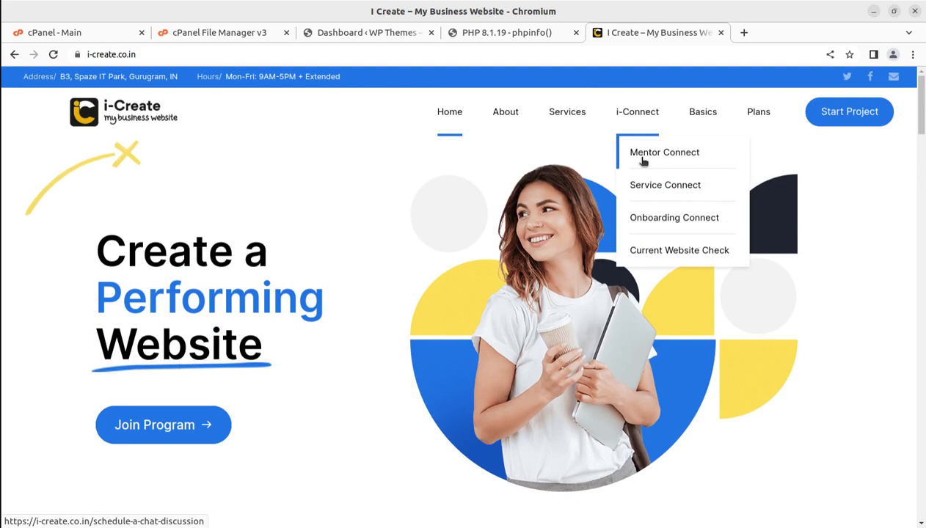